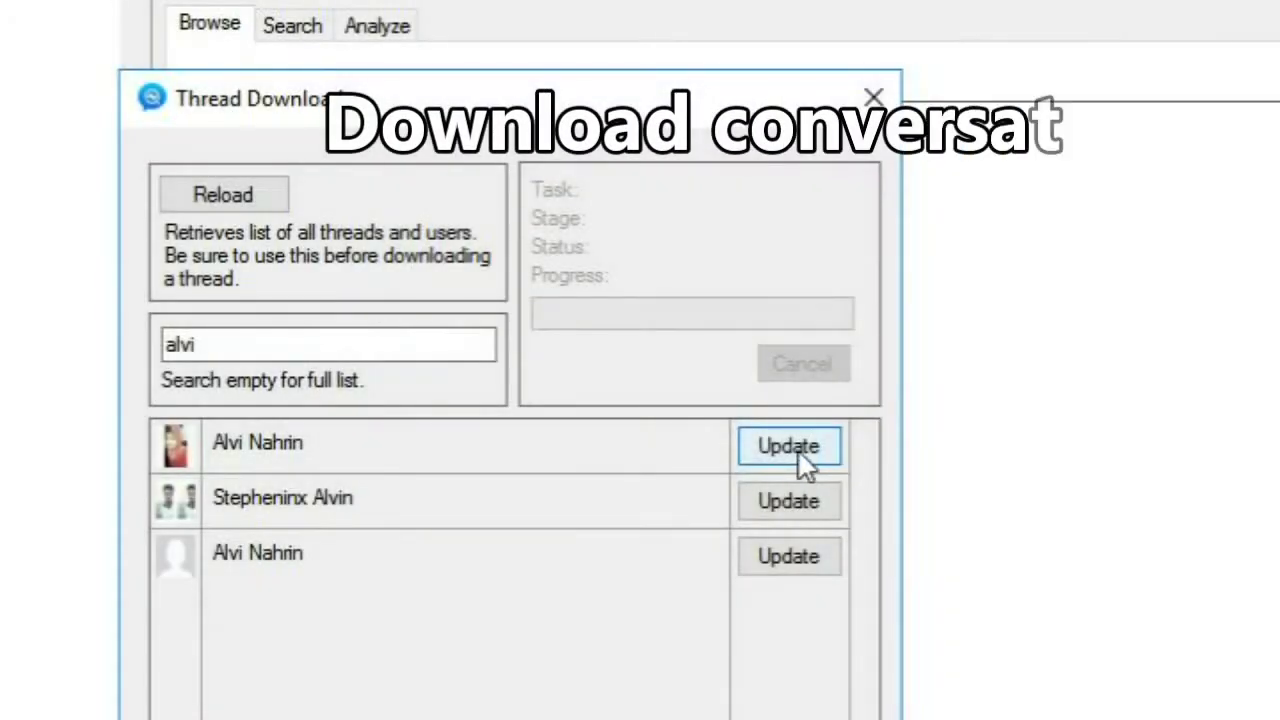
Step: Download the chosen conversation so its 691 messages load into the analyser
{"action": "left_click", "coordinate": [795, 447]}
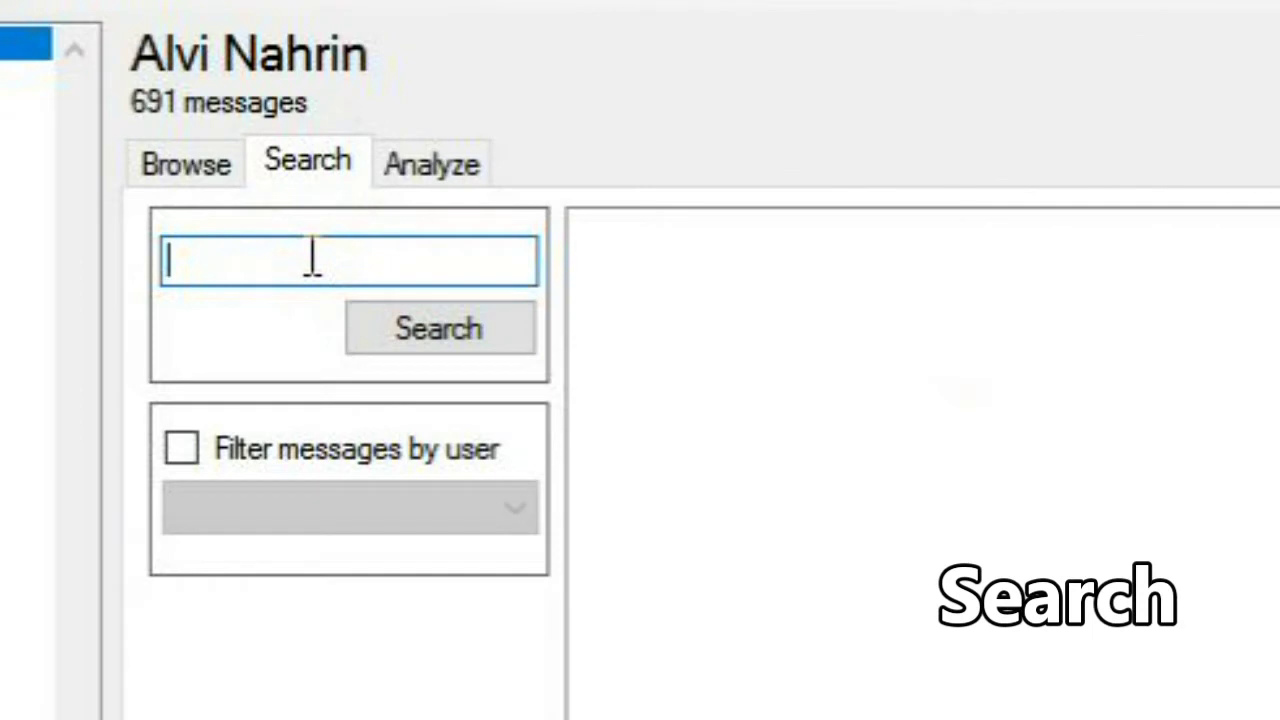
Step: Search the conversation for 'ami', then narrow the results to one chosen sender's messages
{"action": "type", "text": "ami"}
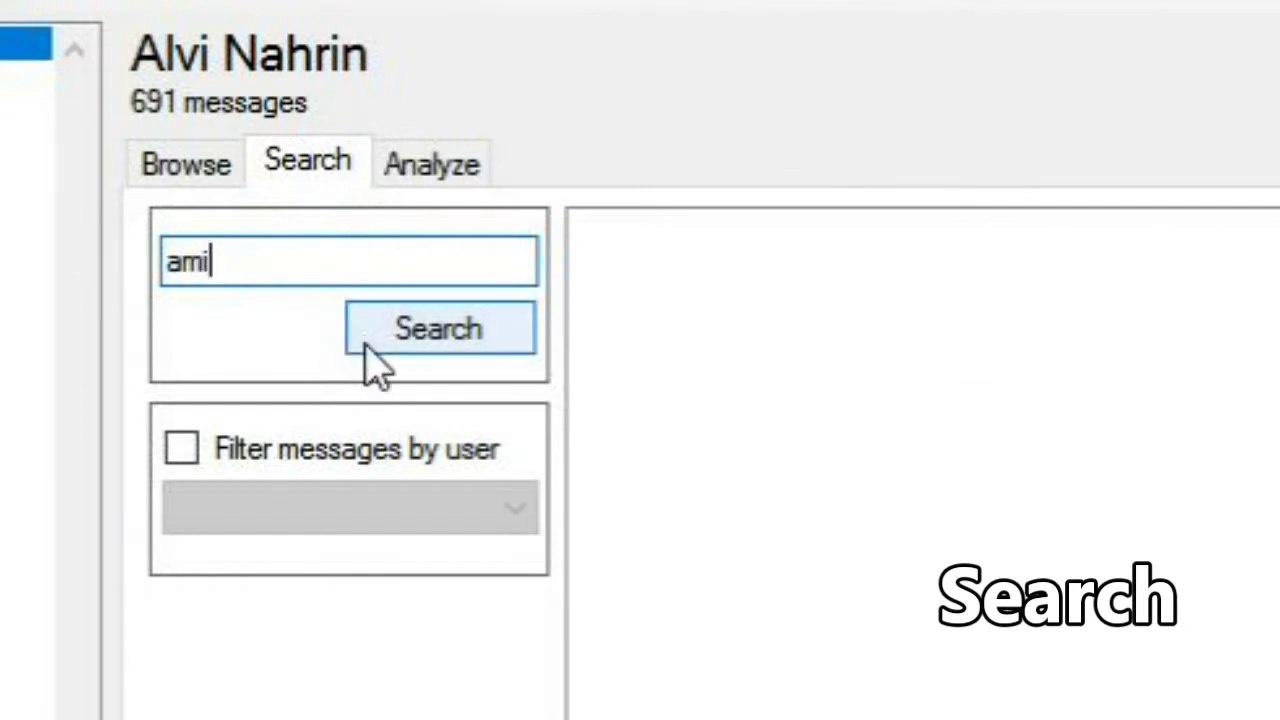
{"action": "left_click", "coordinate": [366, 344]}
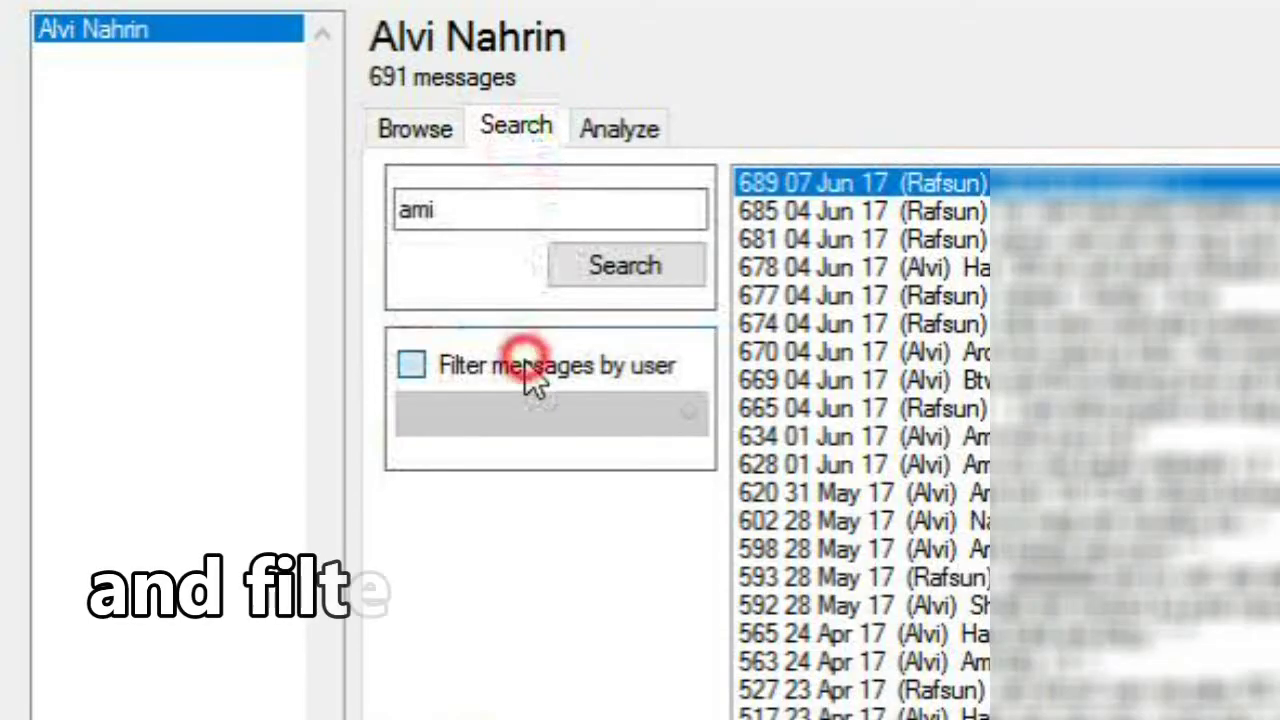
{"action": "left_click", "coordinate": [525, 364]}
{"action": "left_click", "coordinate": [529, 418]}
{"action": "left_click", "coordinate": [530, 452]}
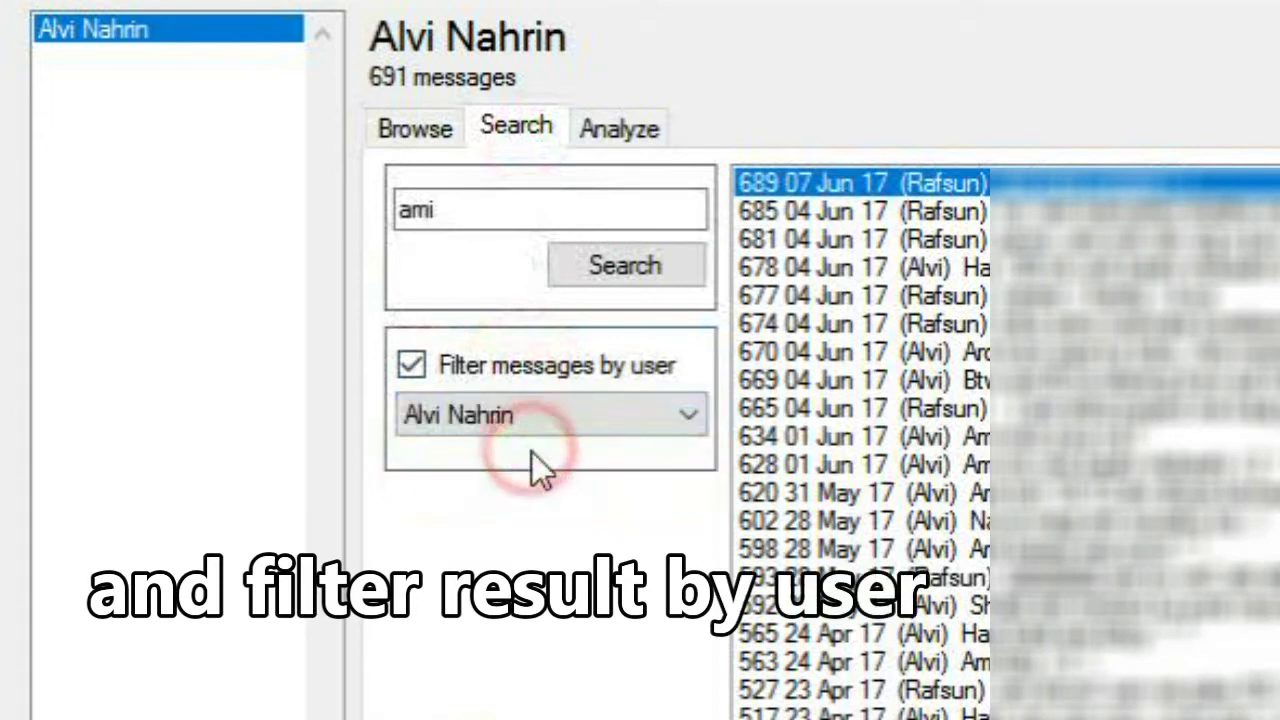
{"action": "left_click", "coordinate": [643, 276]}
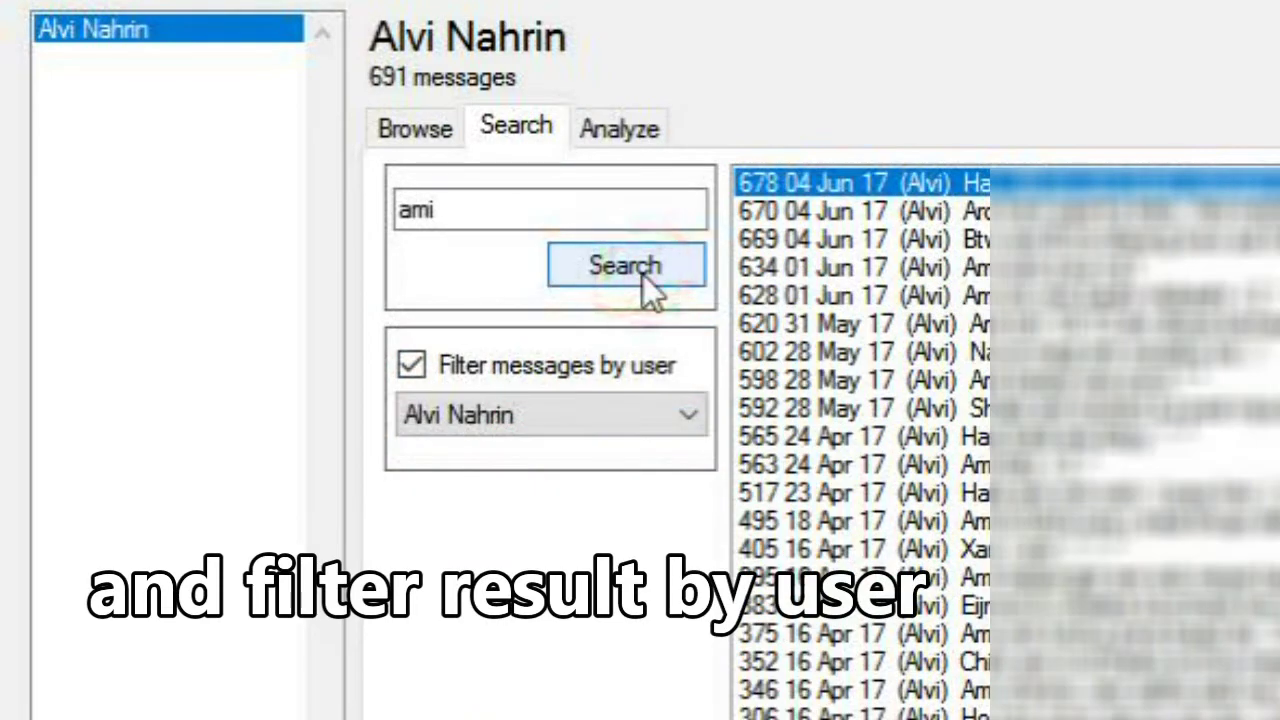
Step: Run the conversation analysis and select the most mentioned name and top sender
{"action": "left_click", "coordinate": [619, 129]}
{"action": "left_click", "coordinate": [700, 288]}
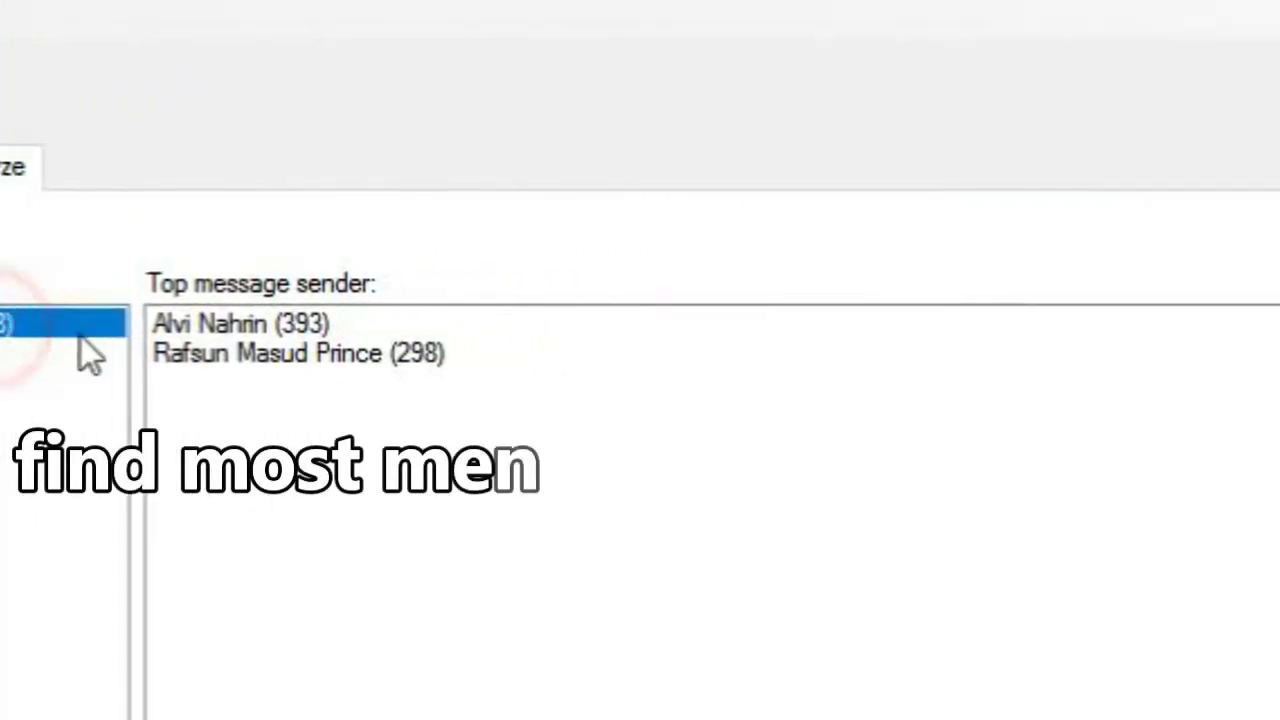
{"action": "left_click", "coordinate": [240, 323]}
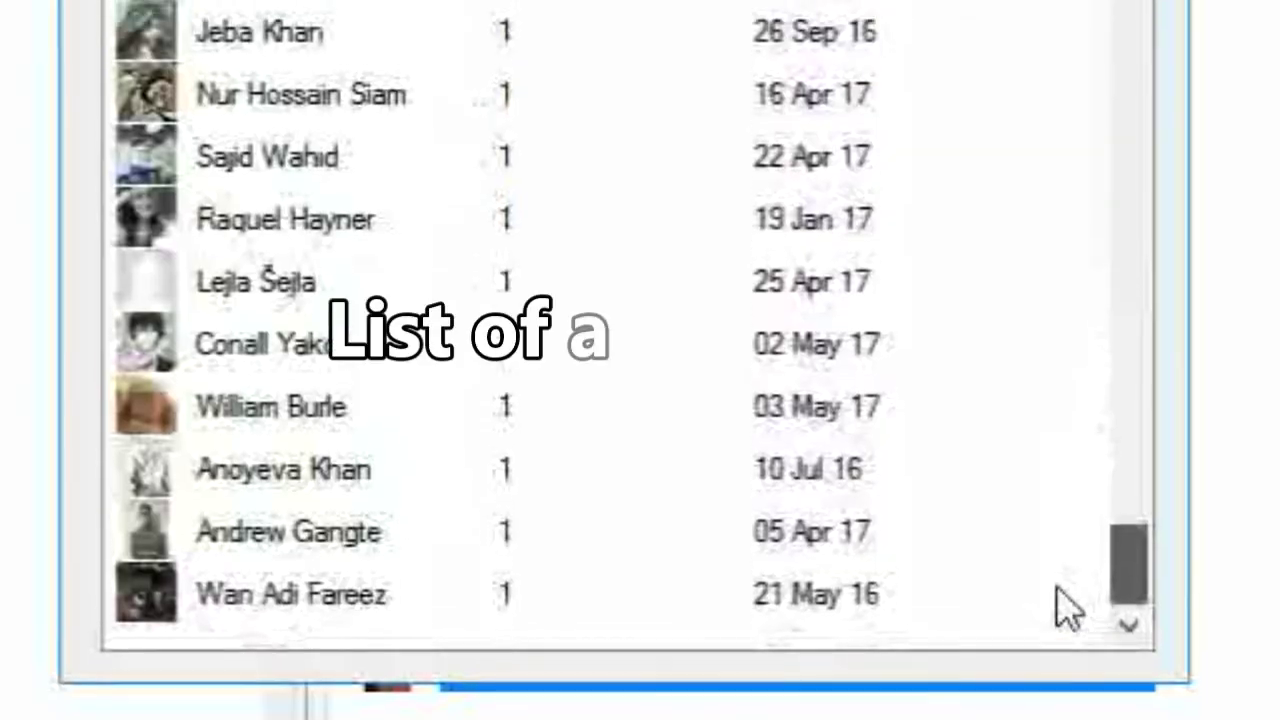
{"action": "left_click_drag", "start_coordinate": [1058, 590], "coordinate": [1071, 25]}
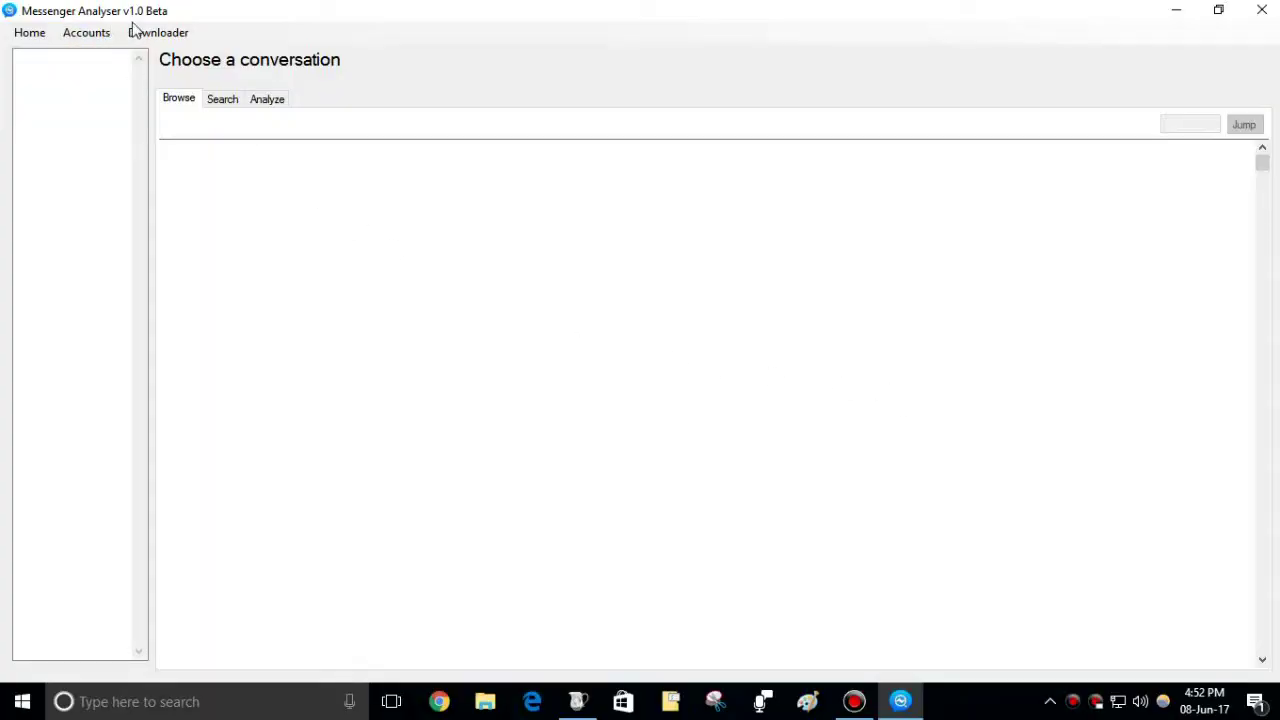
{"action": "left_click", "coordinate": [152, 33]}
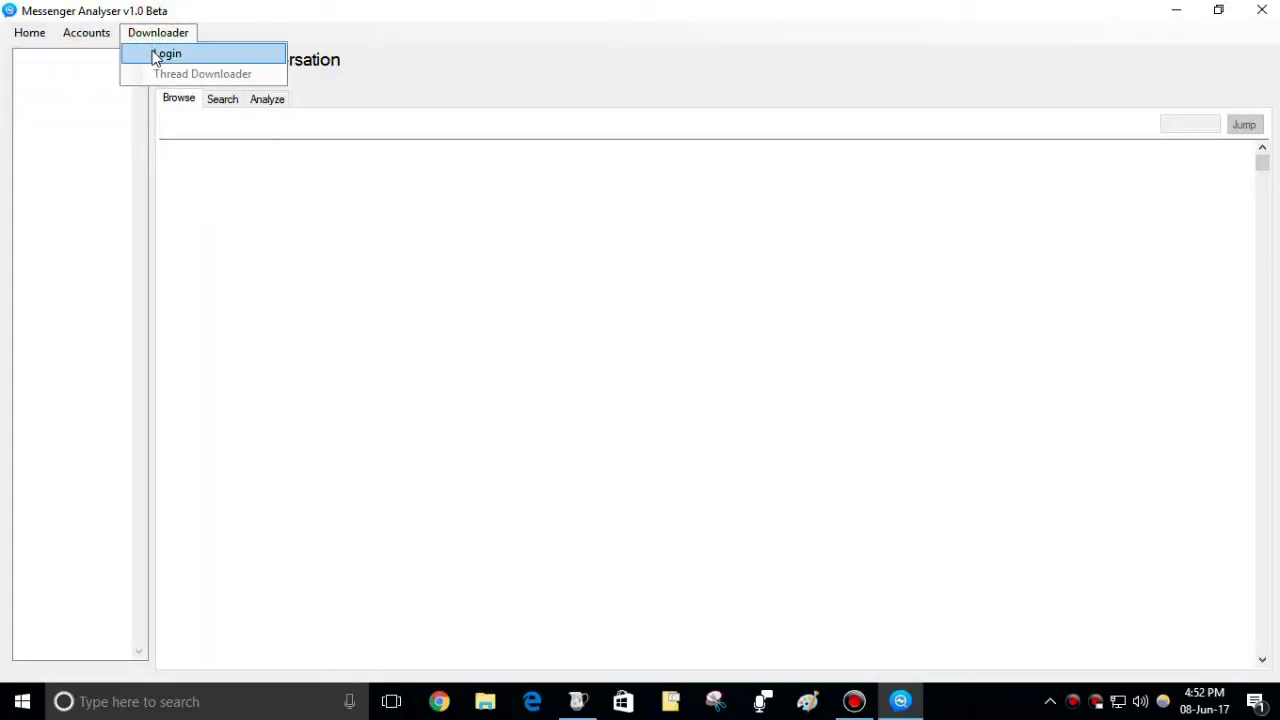
{"action": "left_click", "coordinate": [160, 54]}
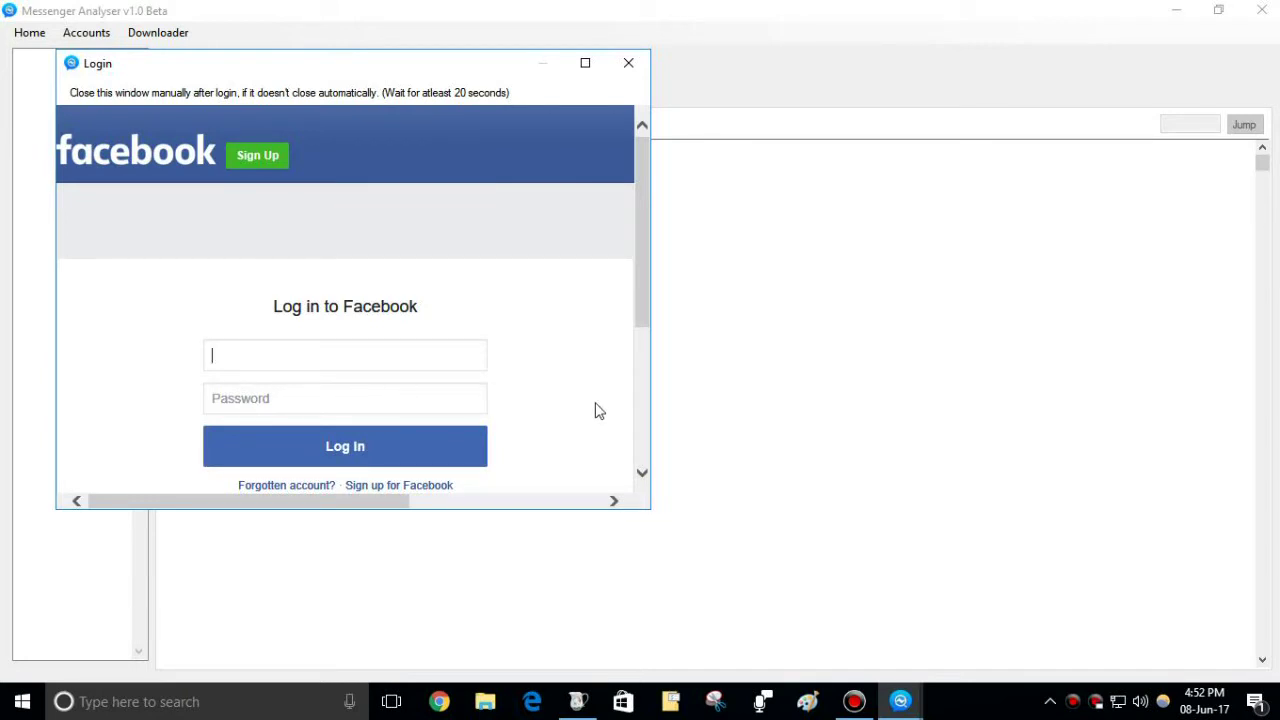
{"action": "left_click", "coordinate": [628, 63]}
Step: Dismiss the login-failed notice and bring up Charles with the facebook.com host selected
{"action": "left_click", "coordinate": [654, 411]}
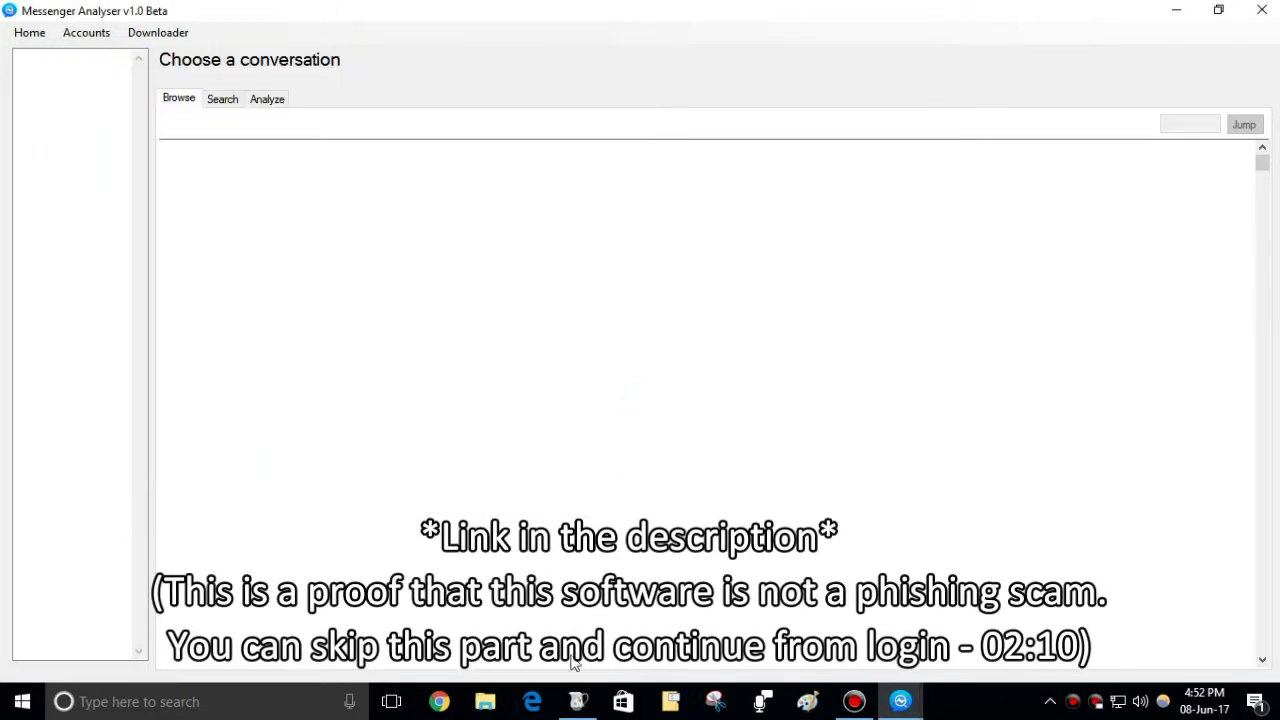
{"action": "left_click", "coordinate": [578, 701]}
{"action": "left_click_drag", "start_coordinate": [578, 701], "coordinate": [543, 563]}
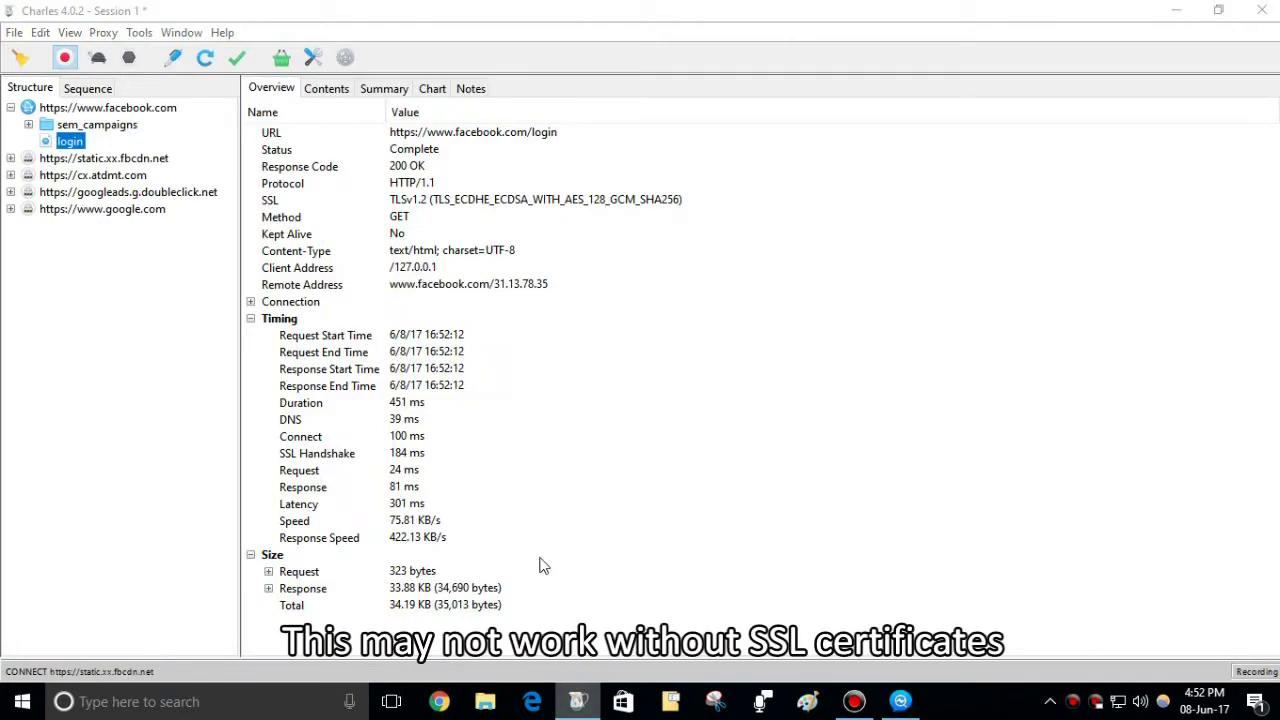
{"action": "left_click", "coordinate": [435, 8]}
{"action": "left_click", "coordinate": [10, 107]}
{"action": "left_click", "coordinate": [62, 231]}
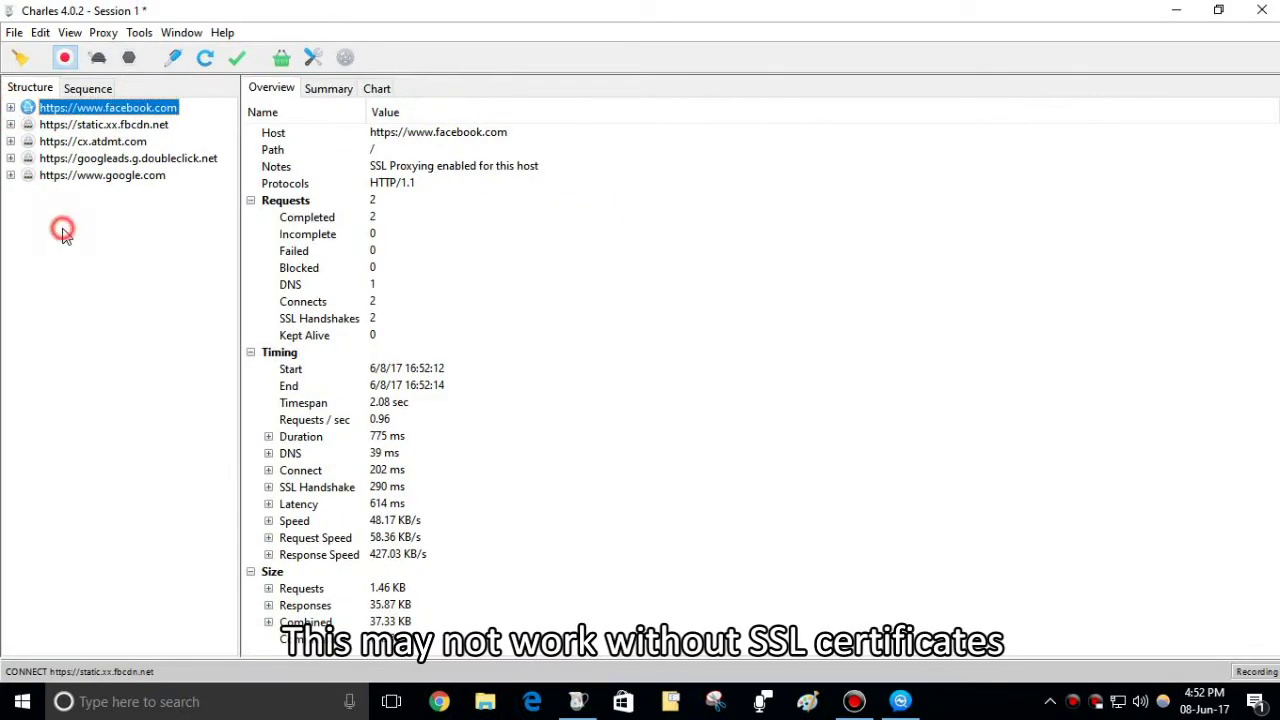
Step: Snap Charles right and Messenger Analyser left, then delete all captured hosts in Charles
{"action": "key", "text": "super+Right"}
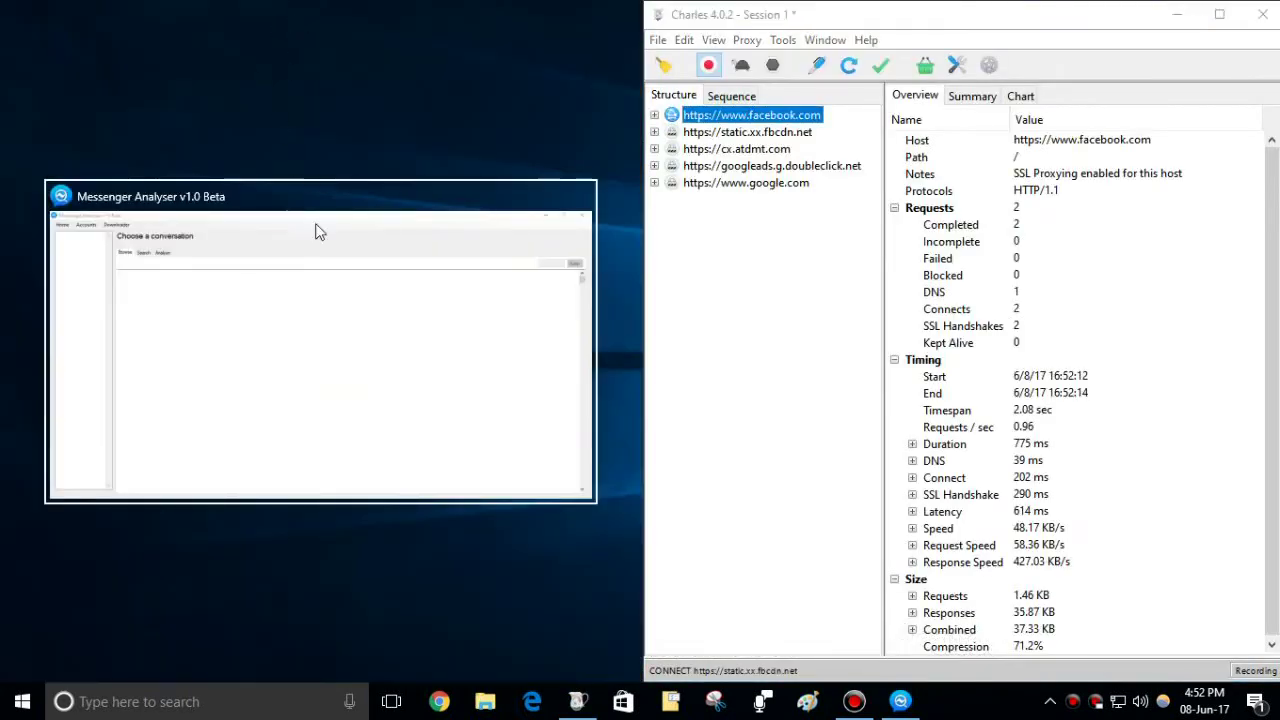
{"action": "left_click", "coordinate": [331, 298]}
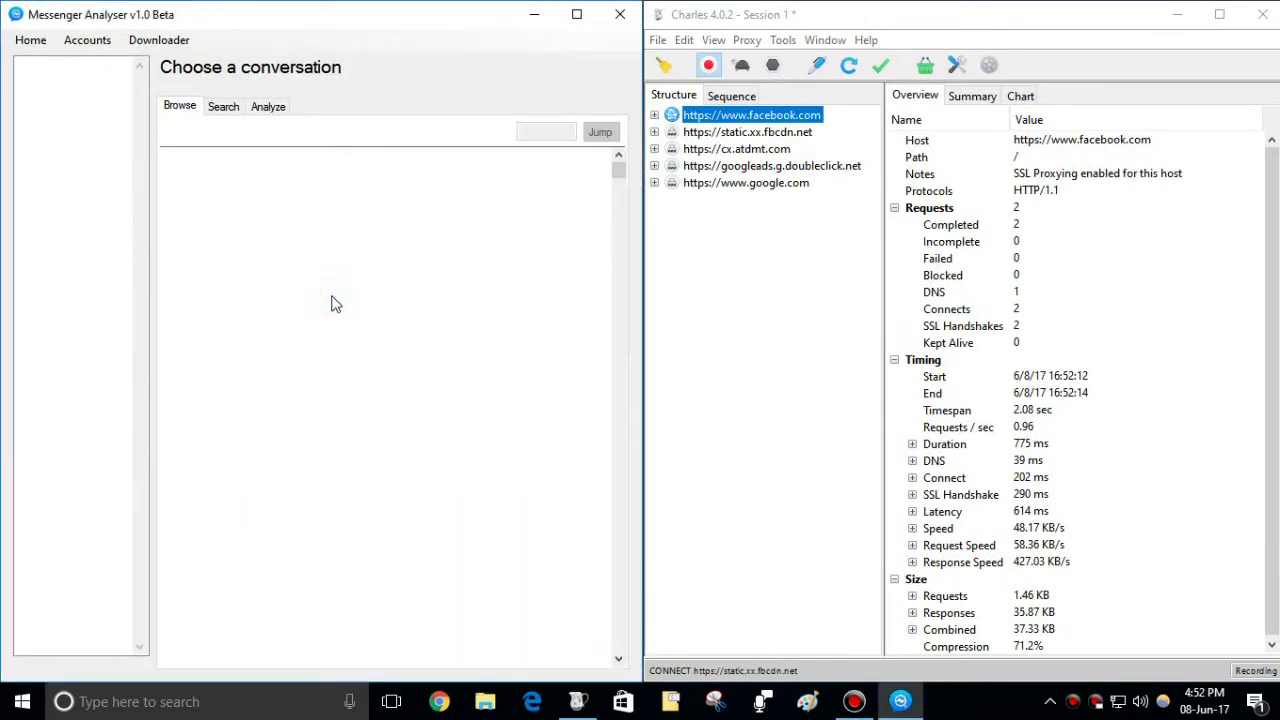
{"action": "left_click", "coordinate": [751, 165]}
{"action": "key", "text": "ctrl+a"}
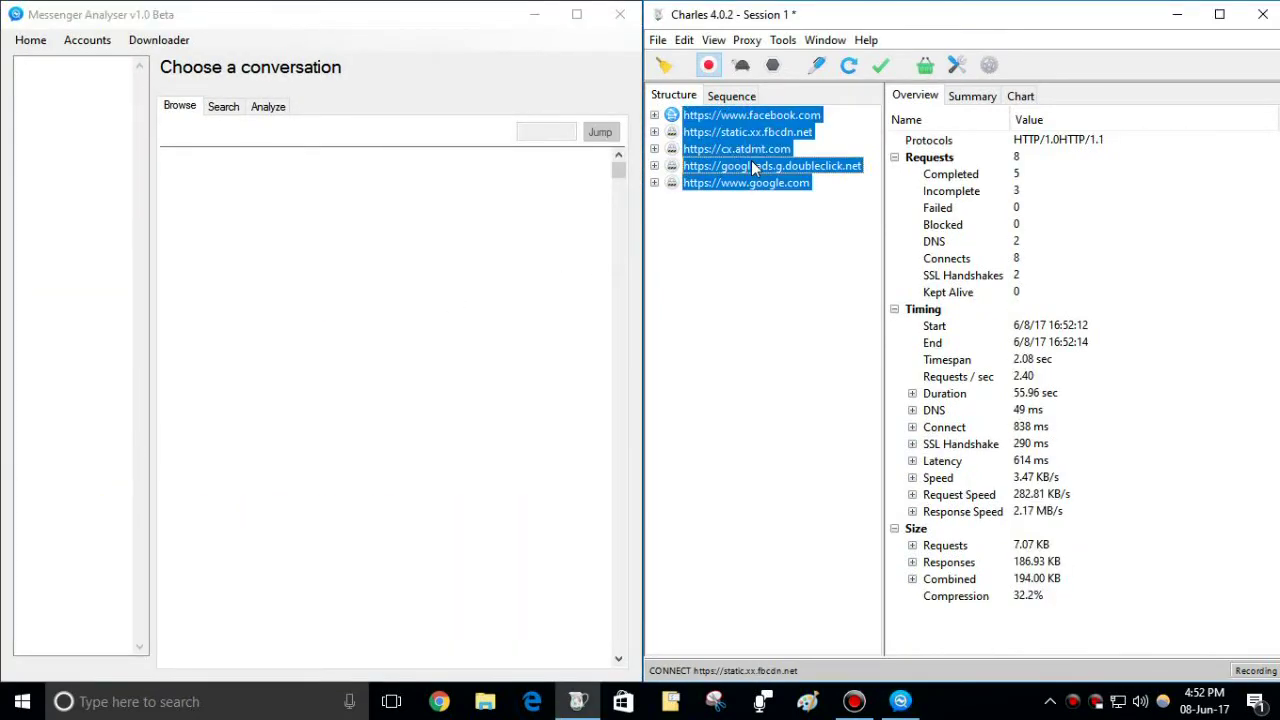
{"action": "key", "text": "Delete"}
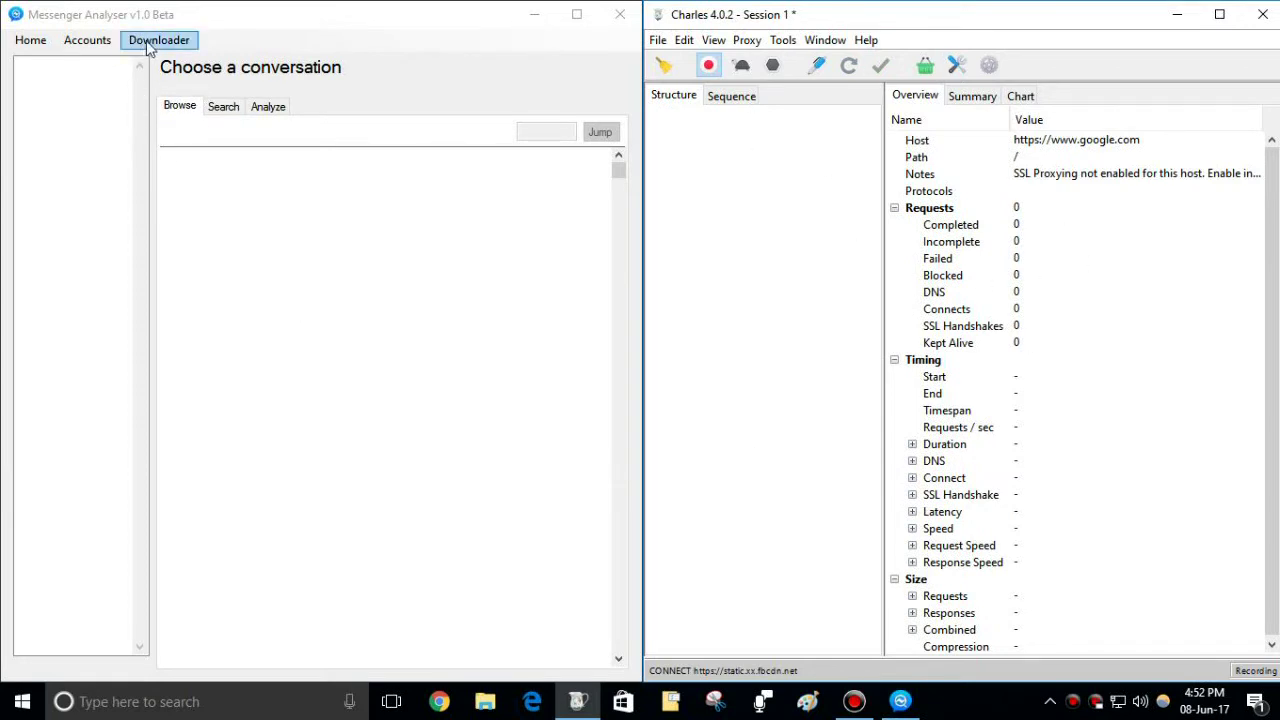
{"action": "left_click", "coordinate": [149, 46]}
Step: Open the Facebook login window, inspect the captured facebook.com traffic, then close it without signing in
{"action": "left_click", "coordinate": [155, 46]}
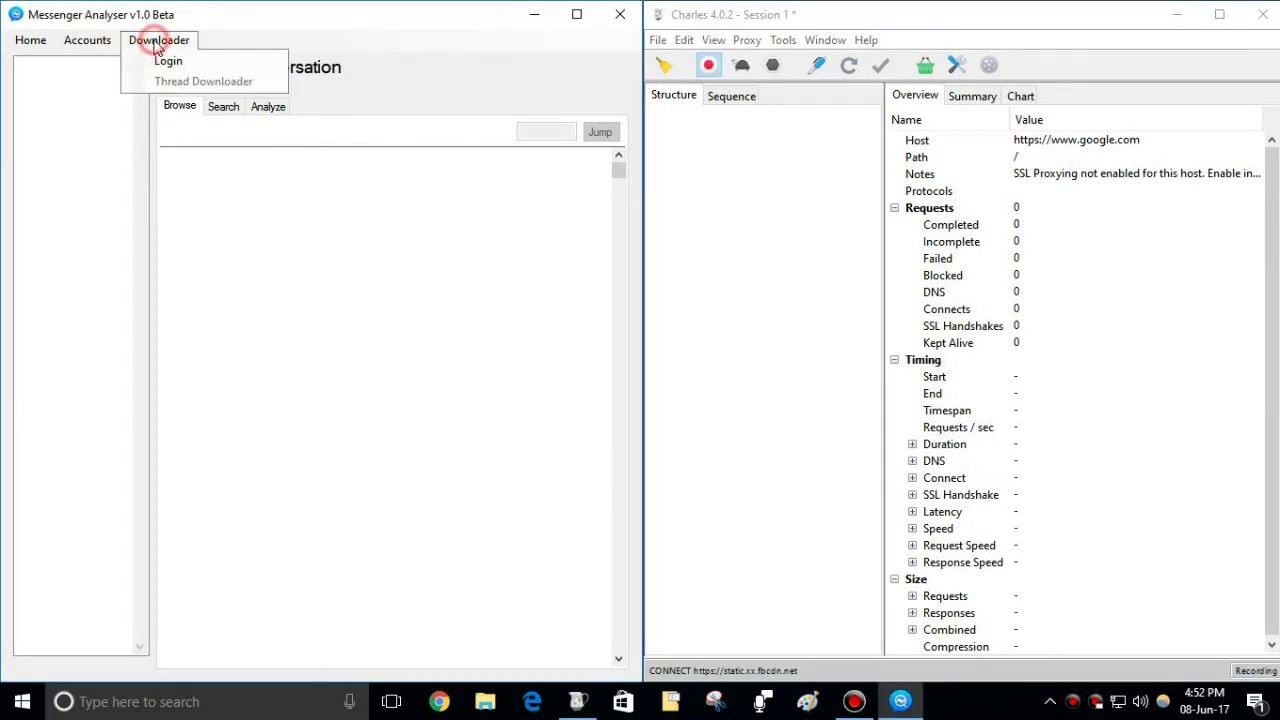
{"action": "left_click", "coordinate": [272, 64]}
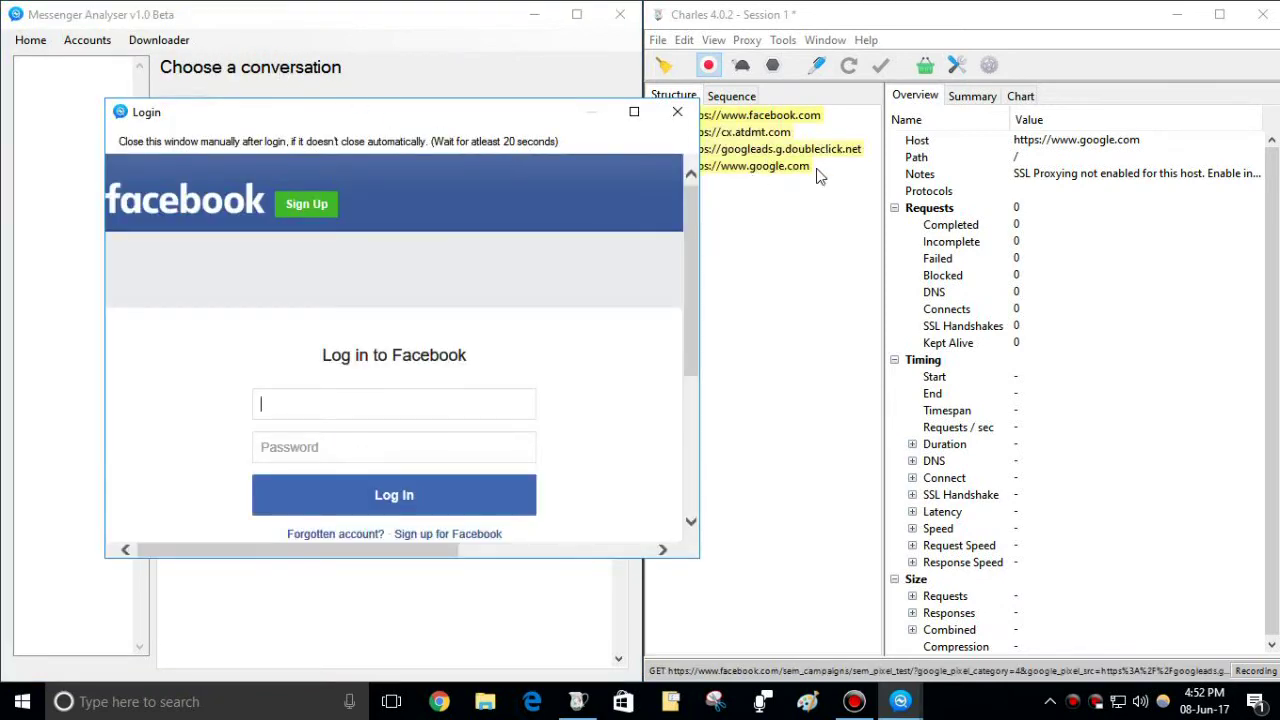
{"action": "left_click_drag", "start_coordinate": [522, 112], "coordinate": [426, 107]}
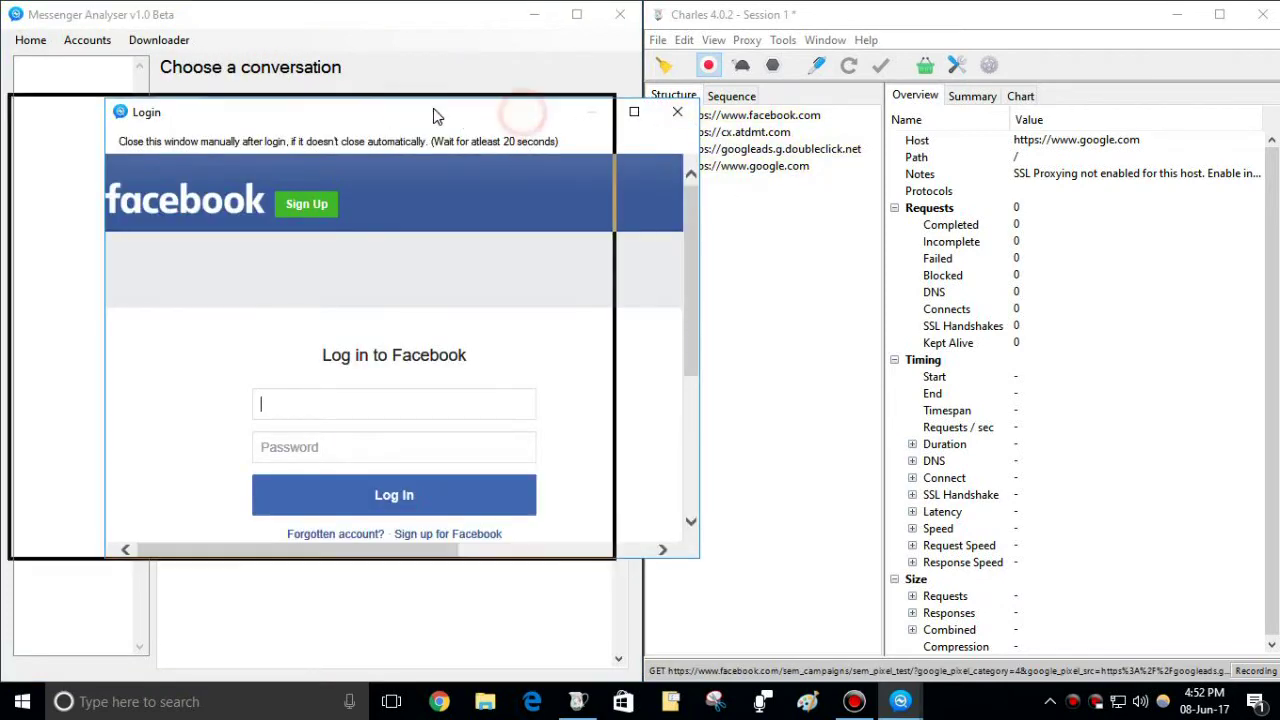
{"action": "left_click", "coordinate": [768, 118]}
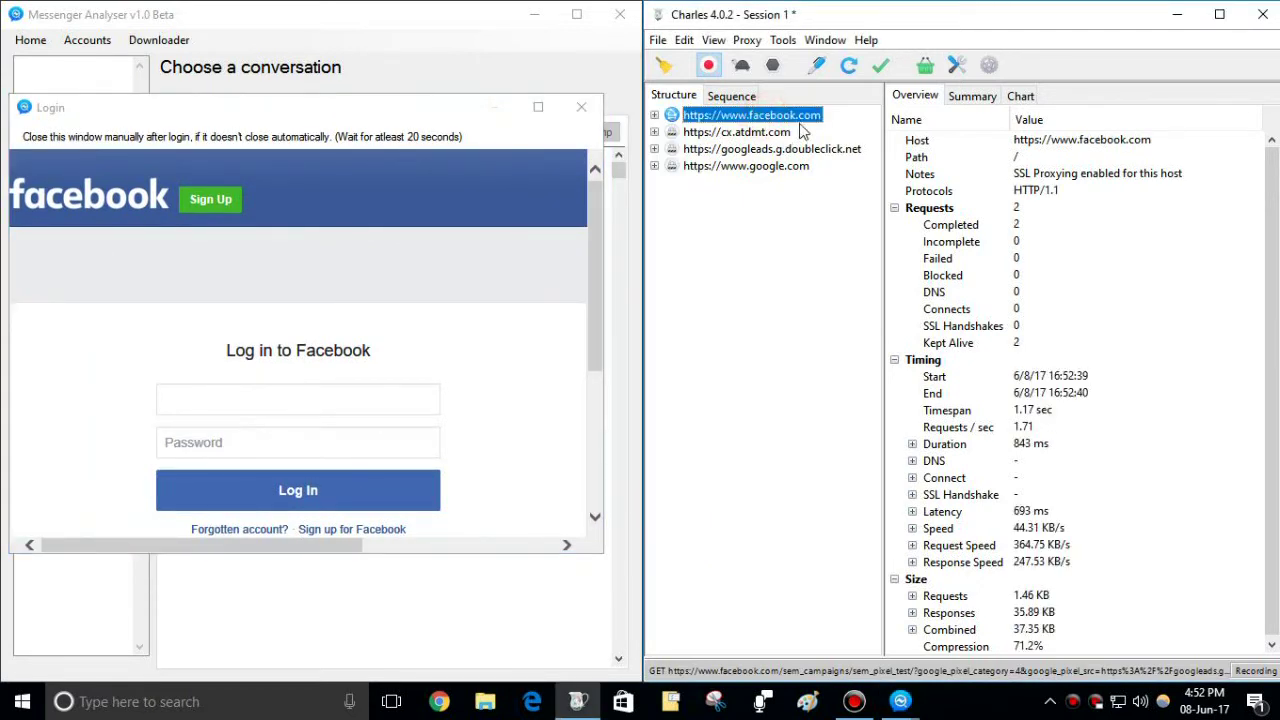
{"action": "left_click", "coordinate": [581, 107]}
{"action": "left_click", "coordinate": [656, 412]}
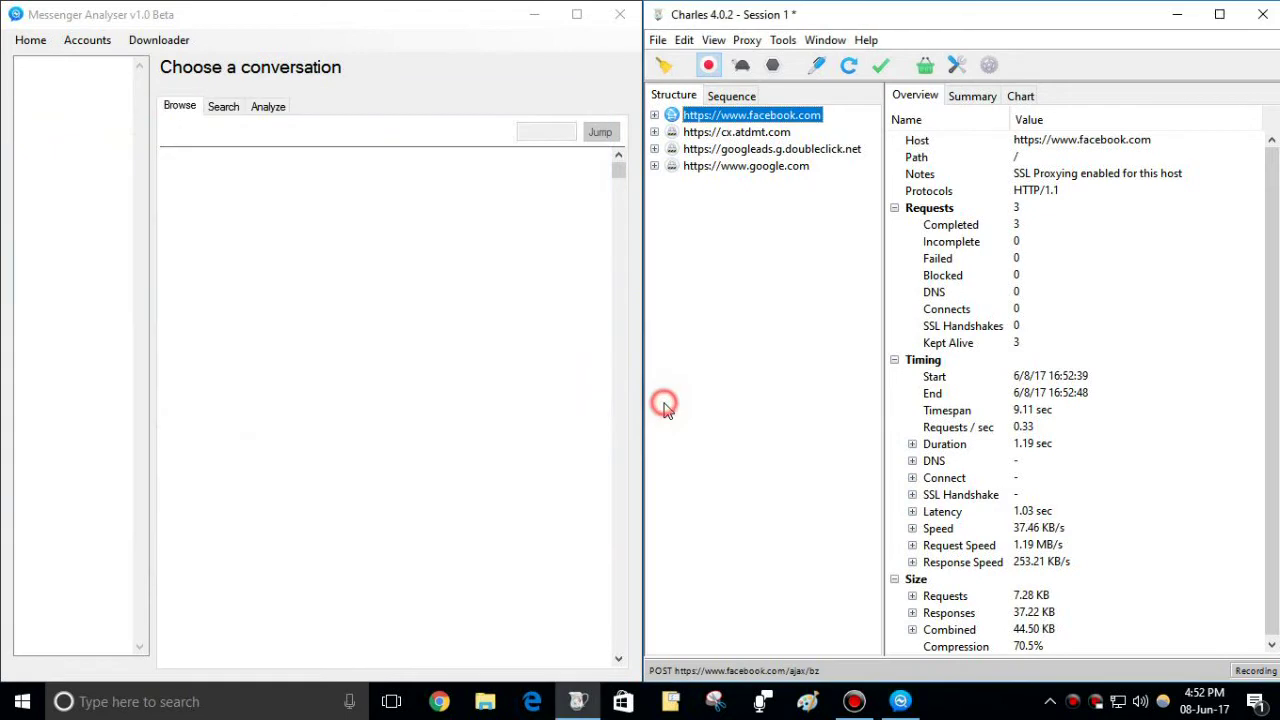
Step: Check the captured google.com traffic, then delete every captured host from Charles's Structure tree
{"action": "left_click", "coordinate": [765, 166]}
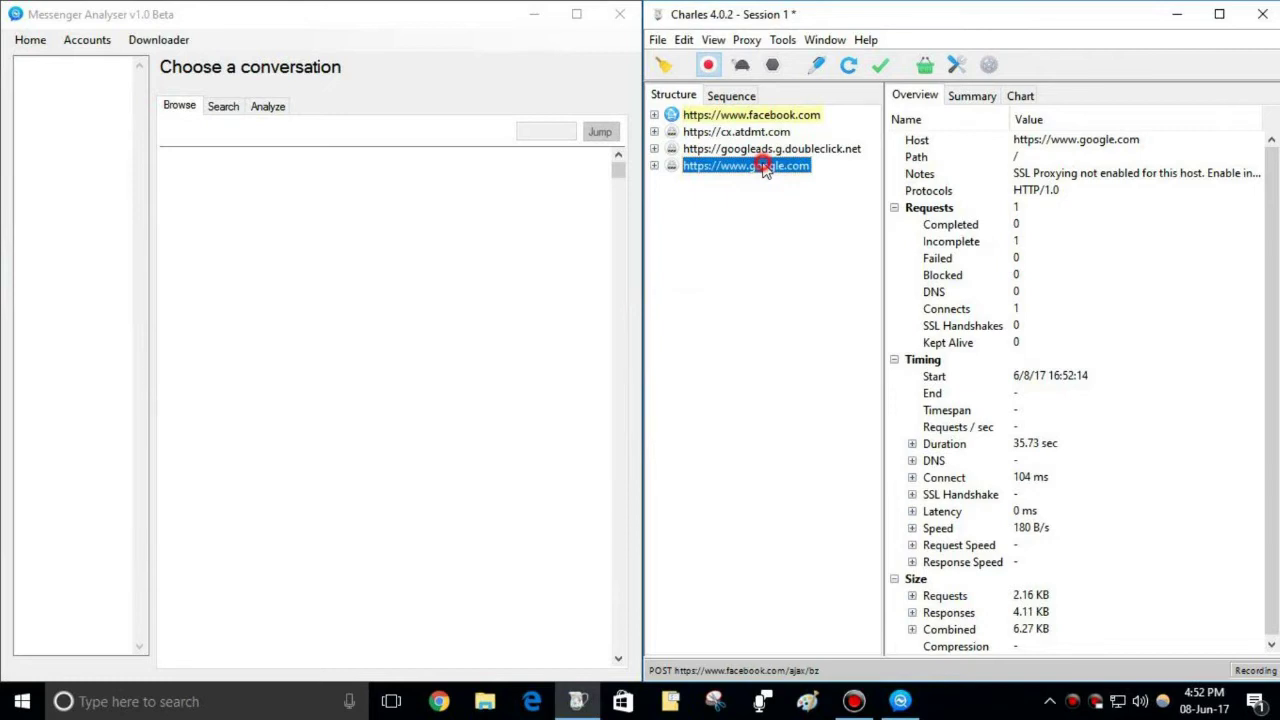
{"action": "key", "text": "ctrl+a"}
{"action": "key", "text": "Delete"}
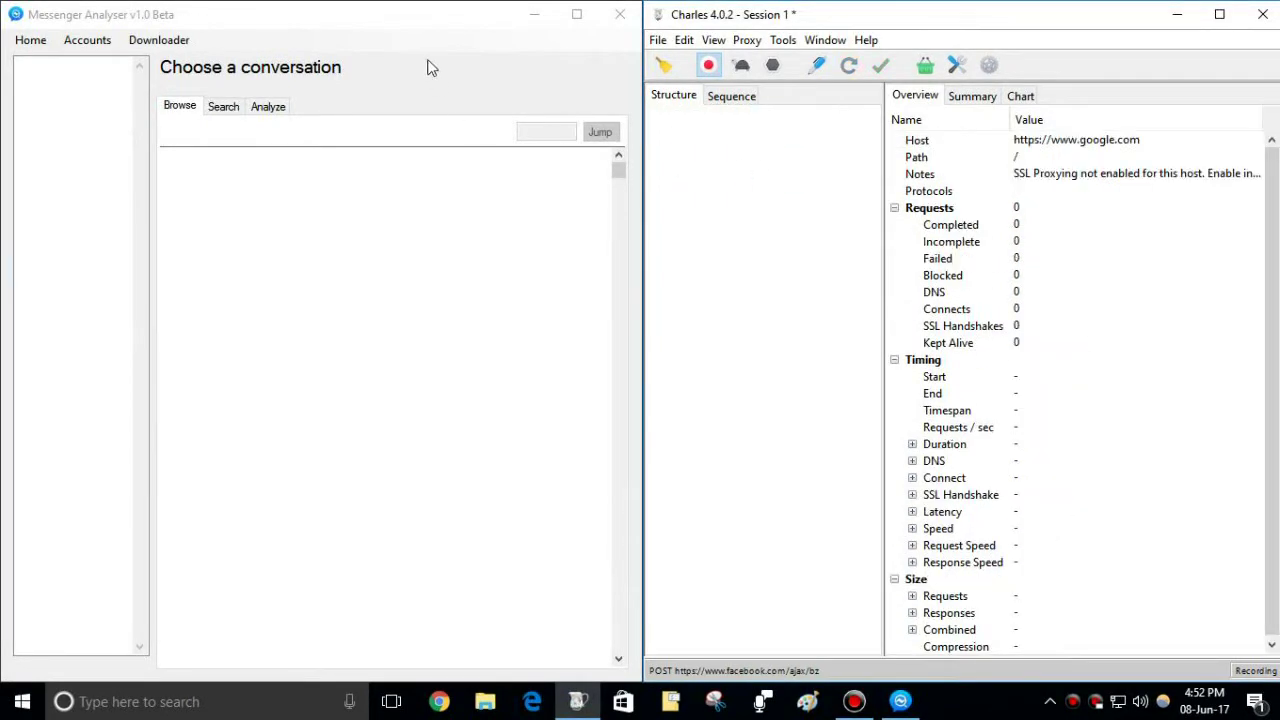
{"action": "left_click", "coordinate": [413, 28]}
Step: Sign in through Downloader > Login with the Facebook account's e-mail and password
{"action": "left_click", "coordinate": [155, 40]}
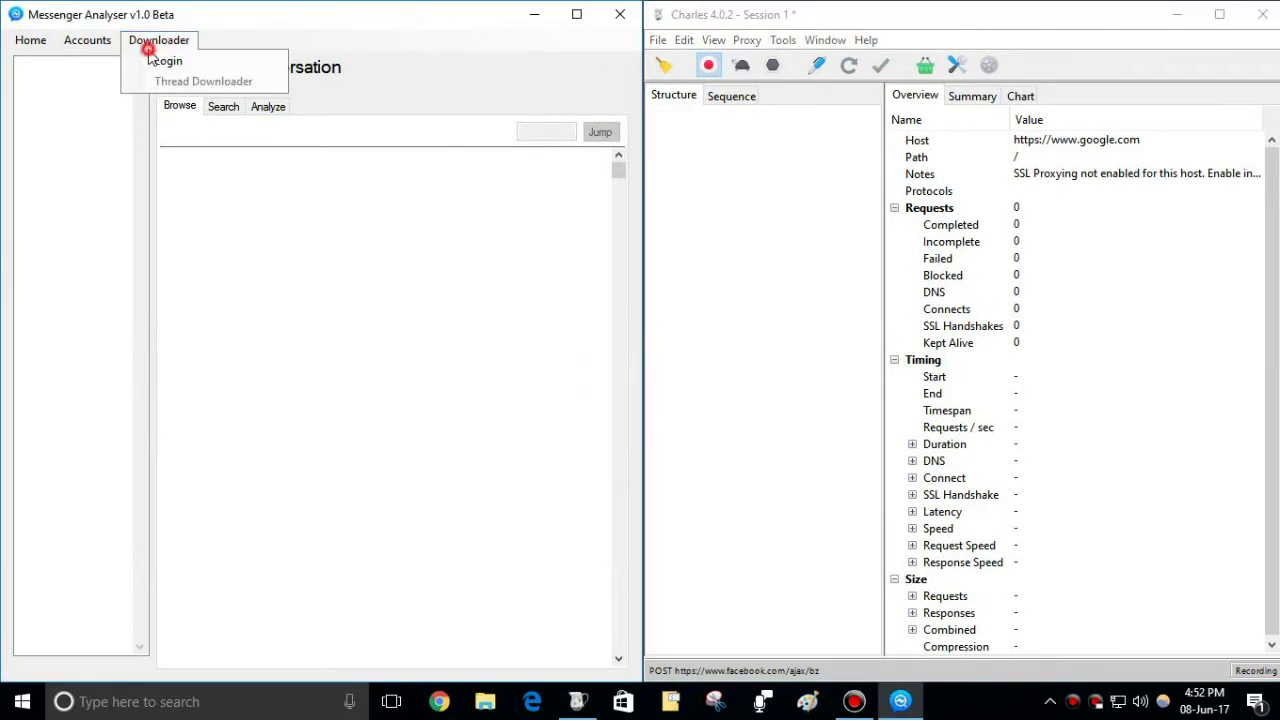
{"action": "left_click", "coordinate": [252, 63]}
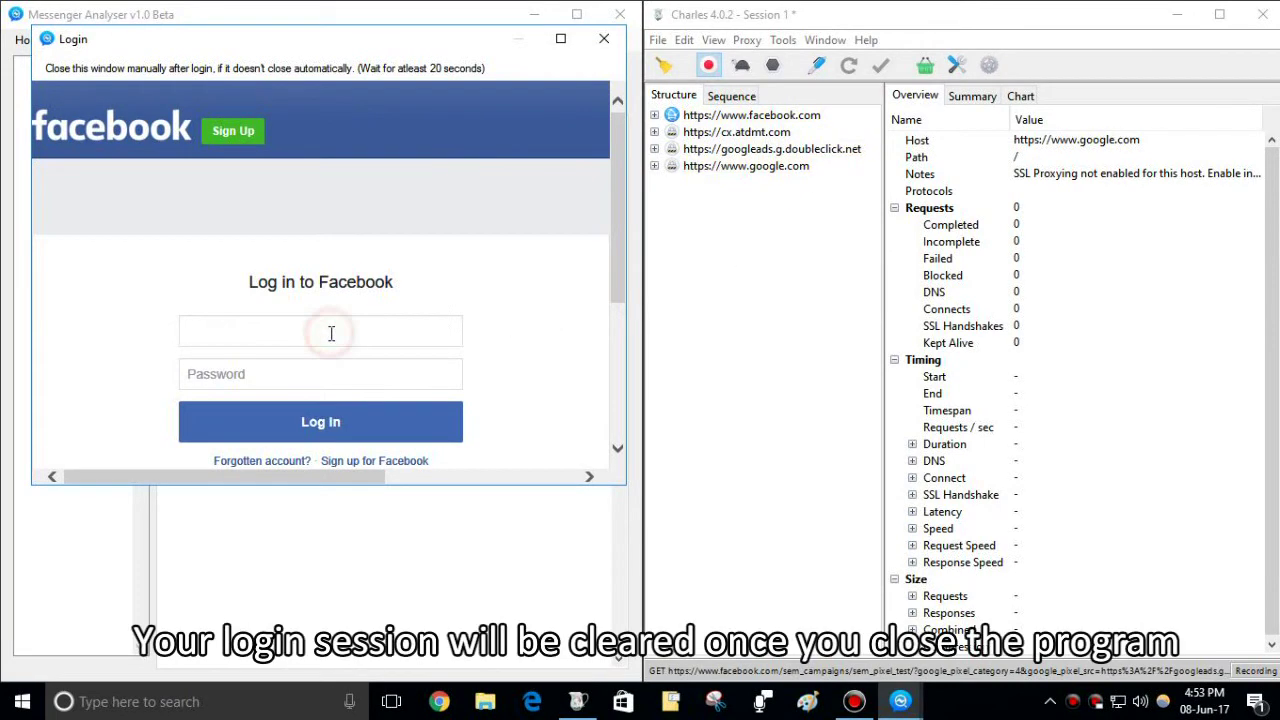
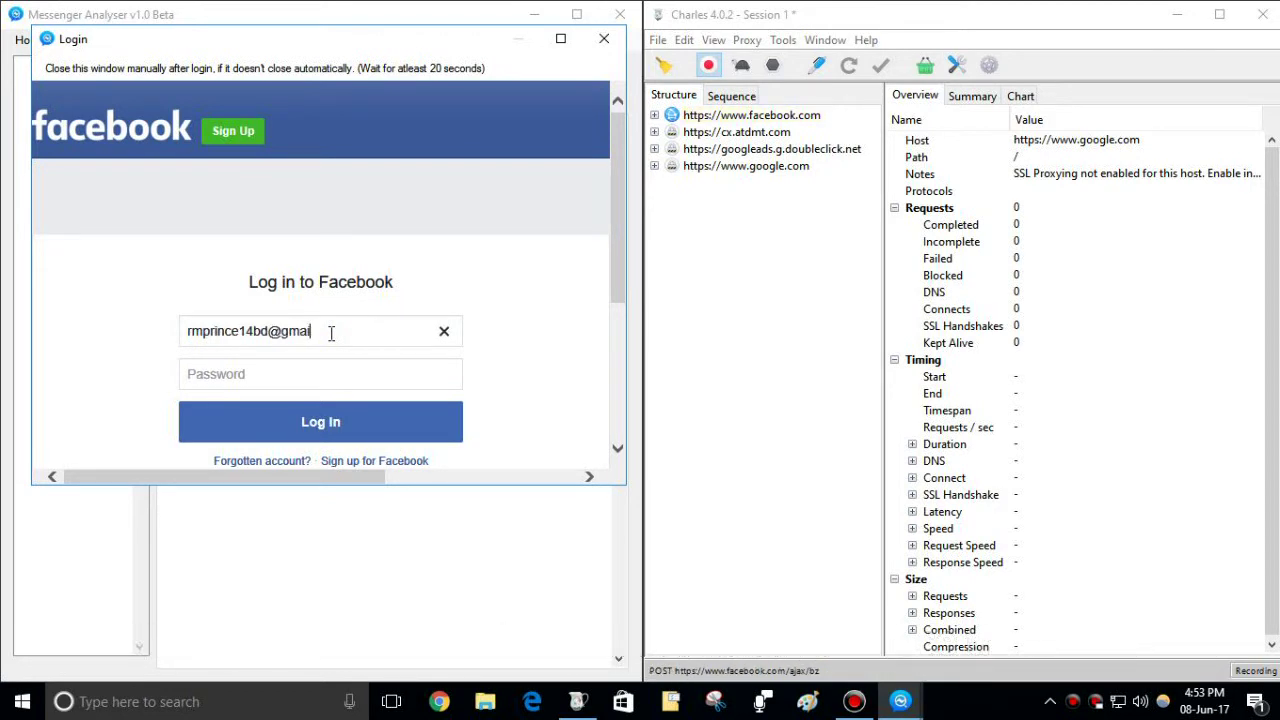
{"action": "key", "text": "Tab"}
{"action": "type", "text": "a••••••••"}
{"action": "left_click", "coordinate": [365, 403]}
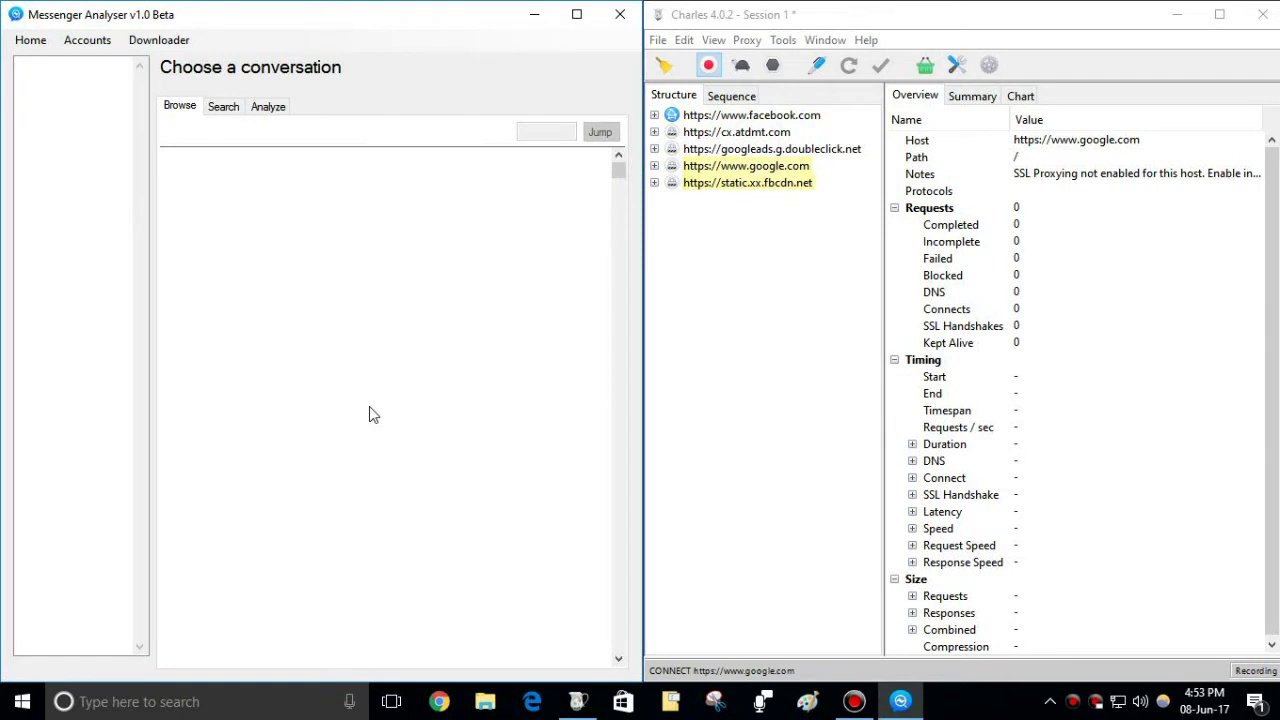
Step: Open Thread Downloader from the Downloader menu, skipping the logout option
{"action": "left_click", "coordinate": [185, 41]}
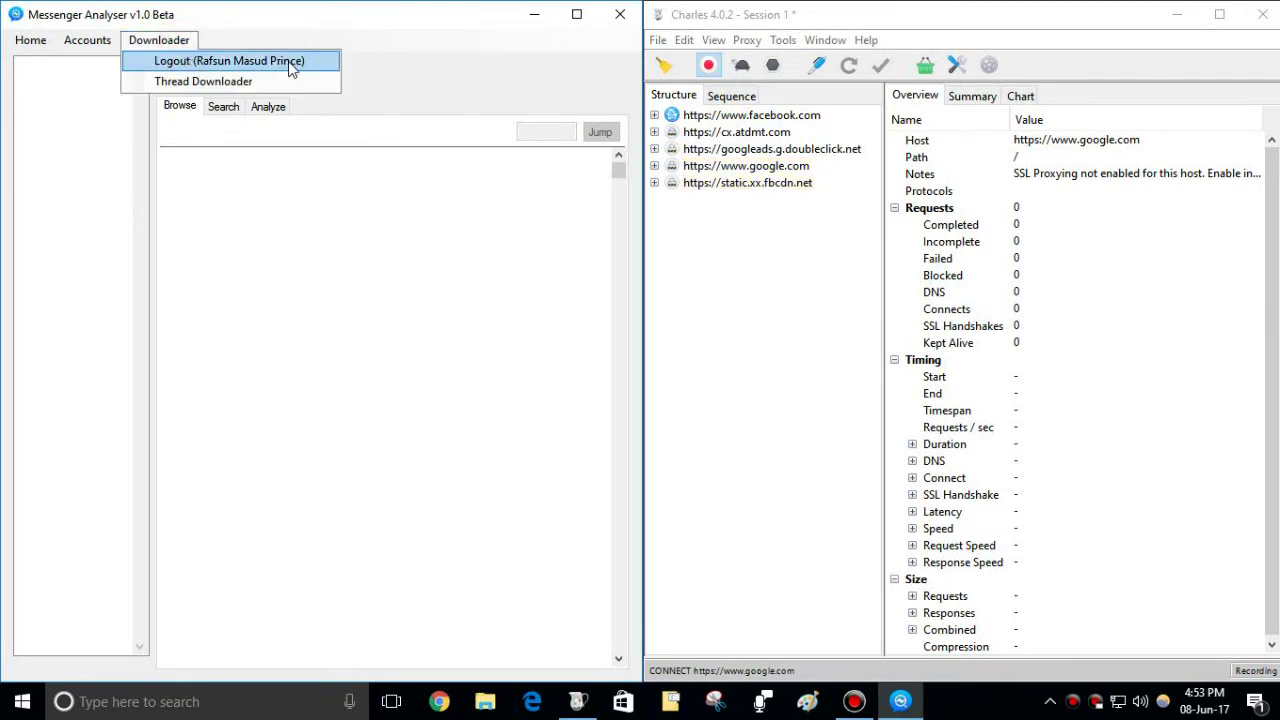
{"action": "left_click", "coordinate": [433, 256]}
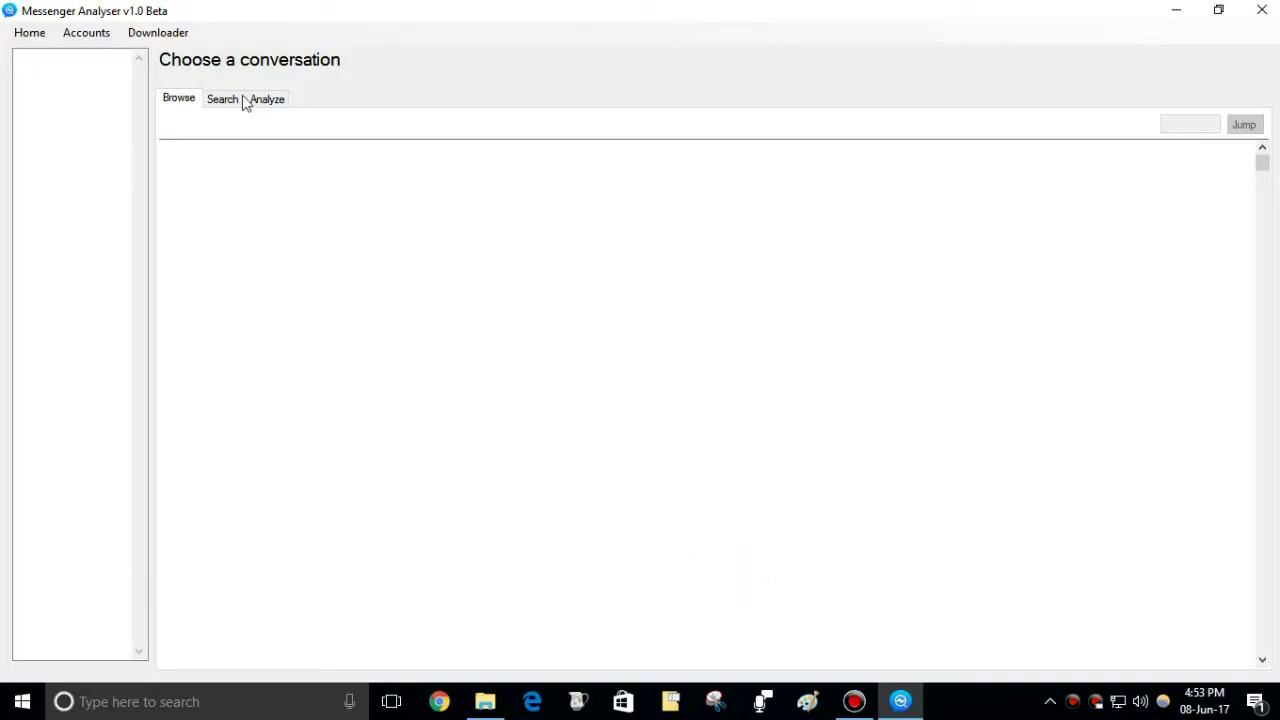
{"action": "left_click", "coordinate": [195, 35]}
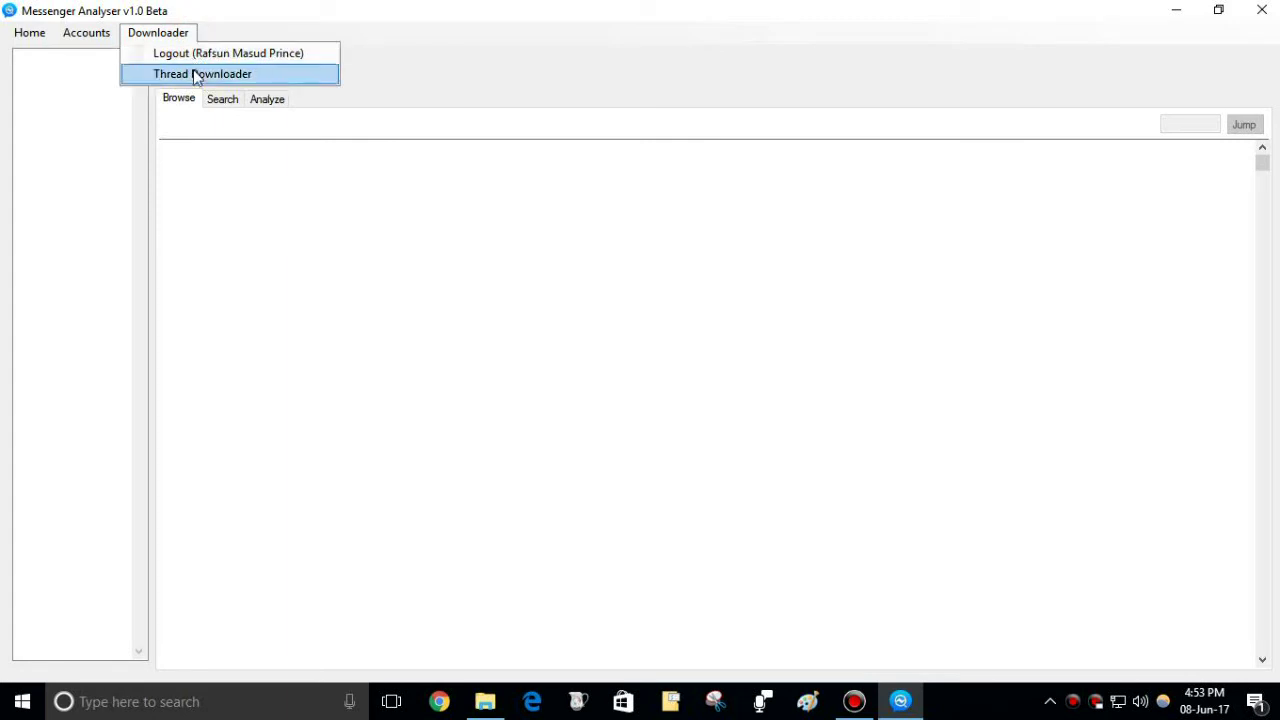
{"action": "left_click", "coordinate": [192, 71]}
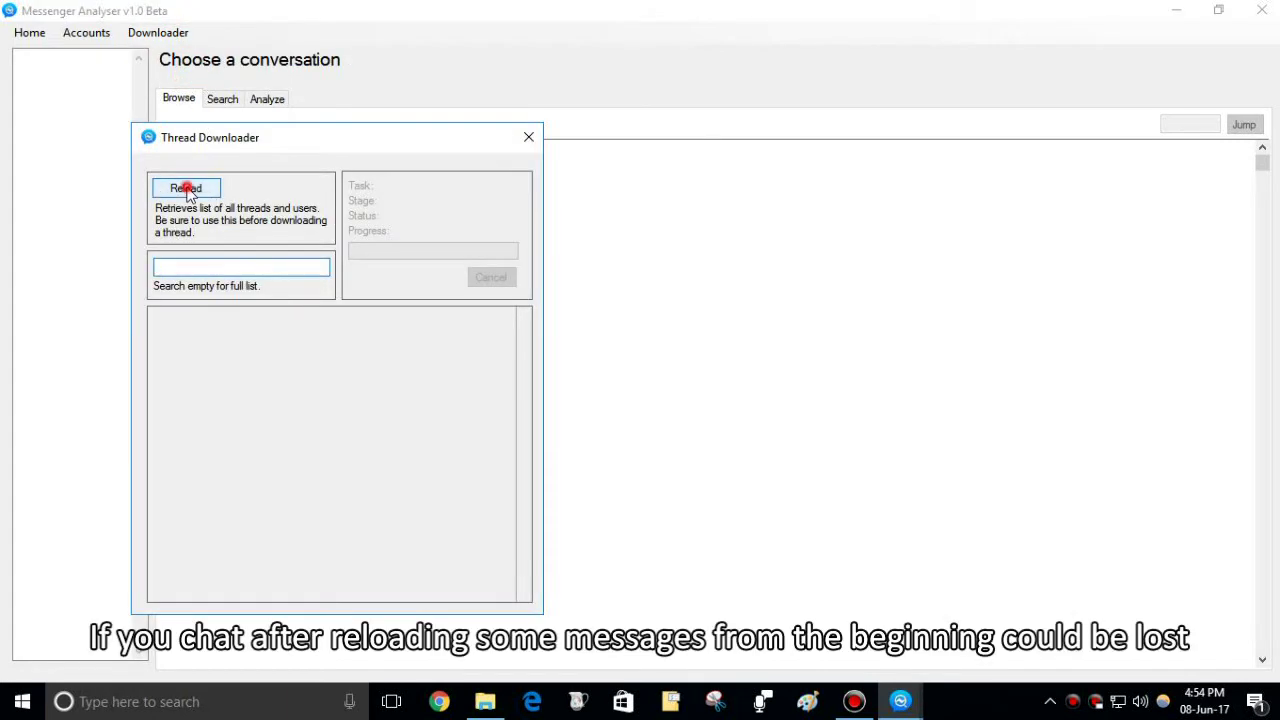
Step: Reload the thread list, search for the contact's name, and download the first matching conversation
{"action": "left_click", "coordinate": [189, 194]}
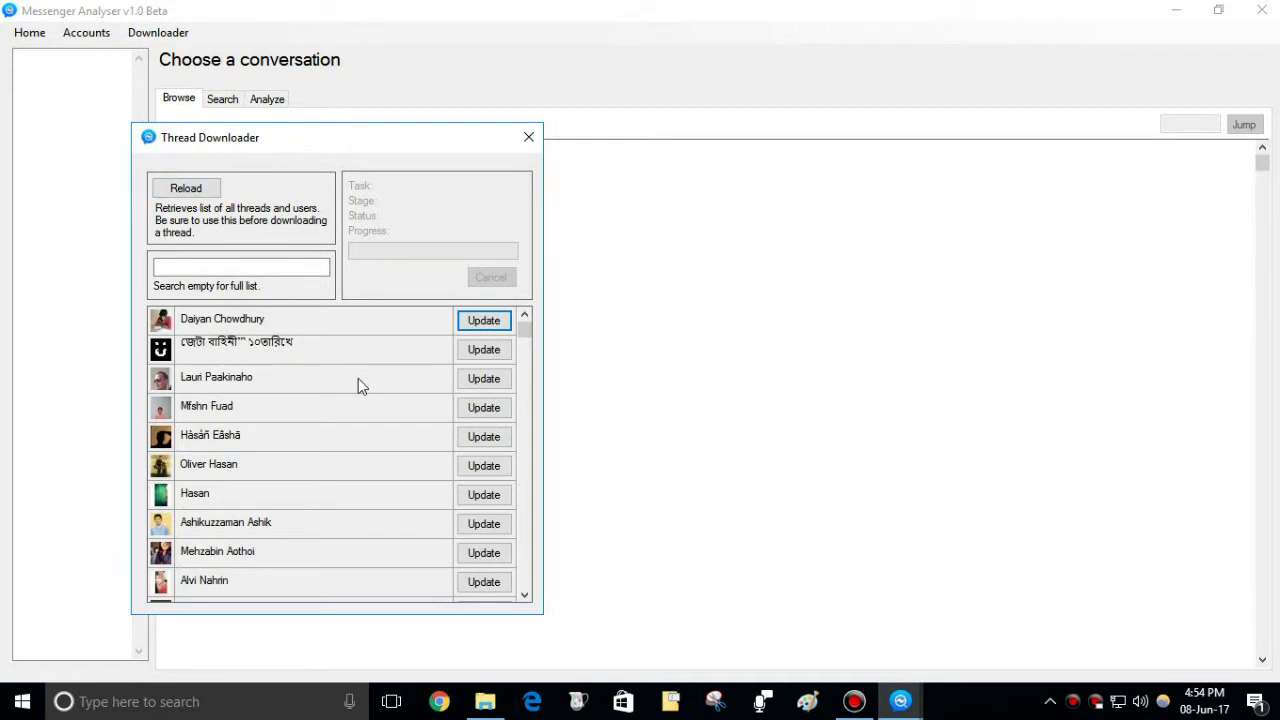
{"action": "left_click", "coordinate": [248, 262]}
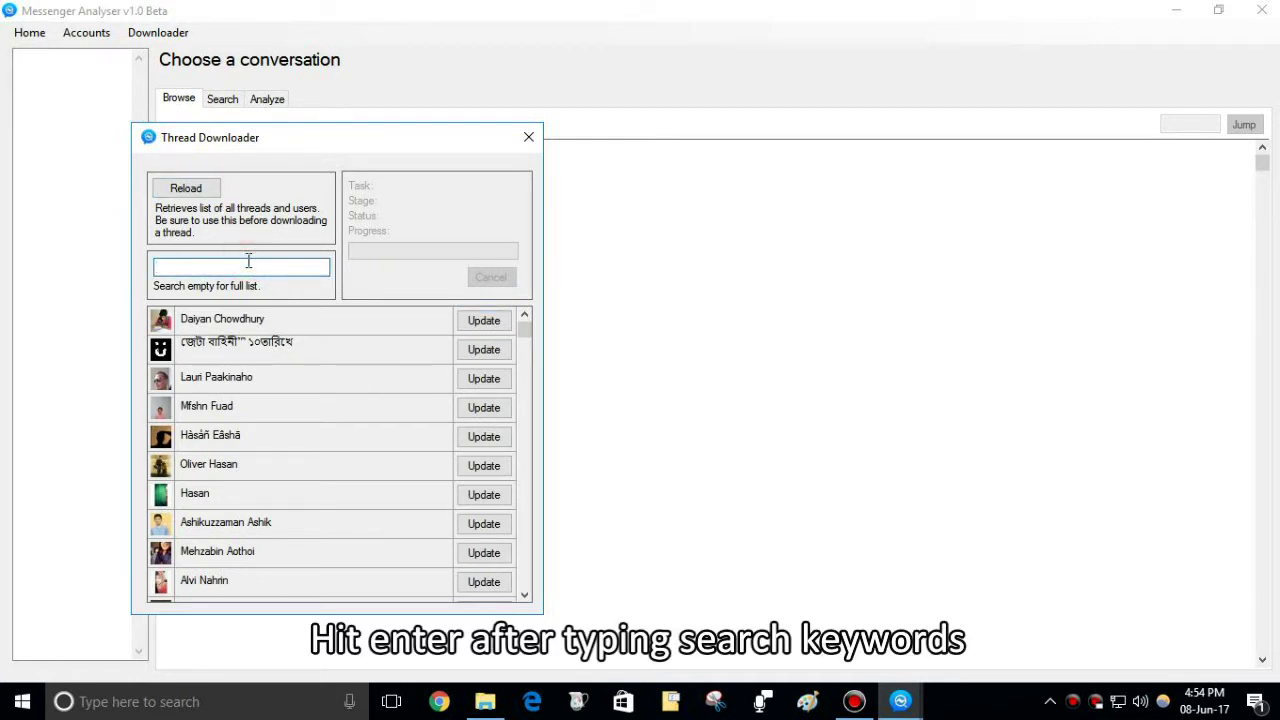
{"action": "key", "text": "Return"}
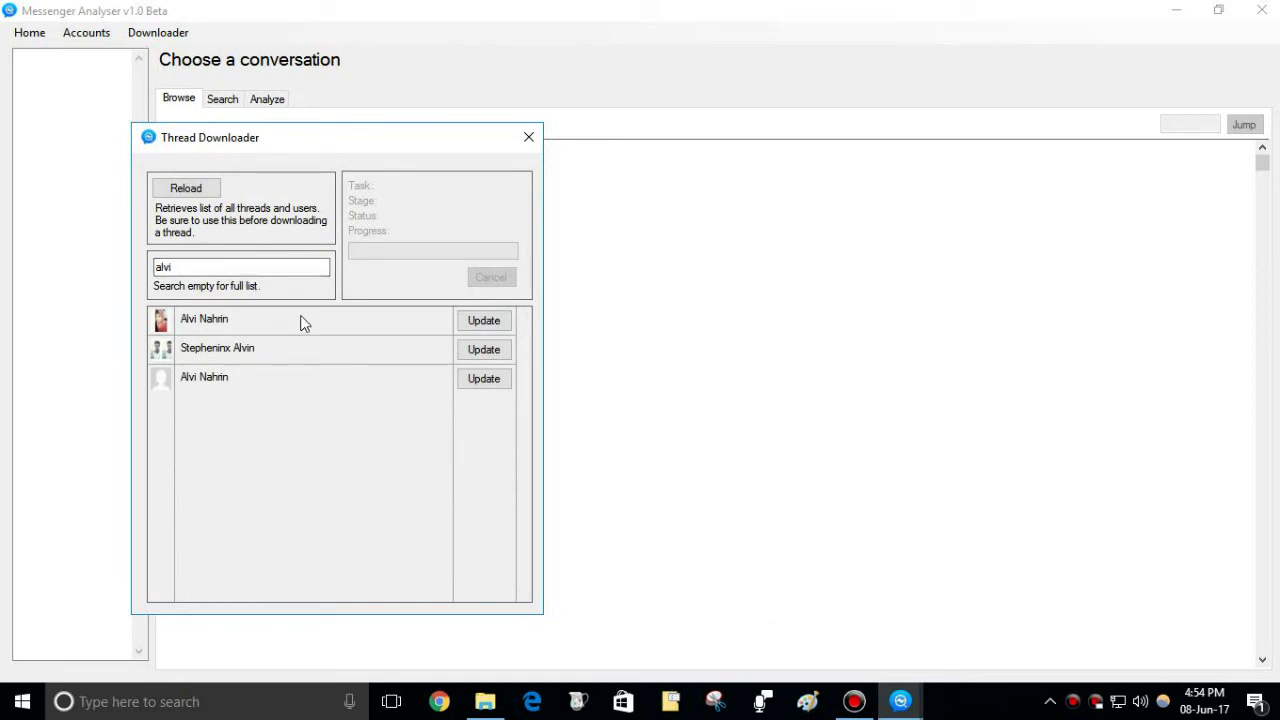
{"action": "left_click", "coordinate": [485, 321]}
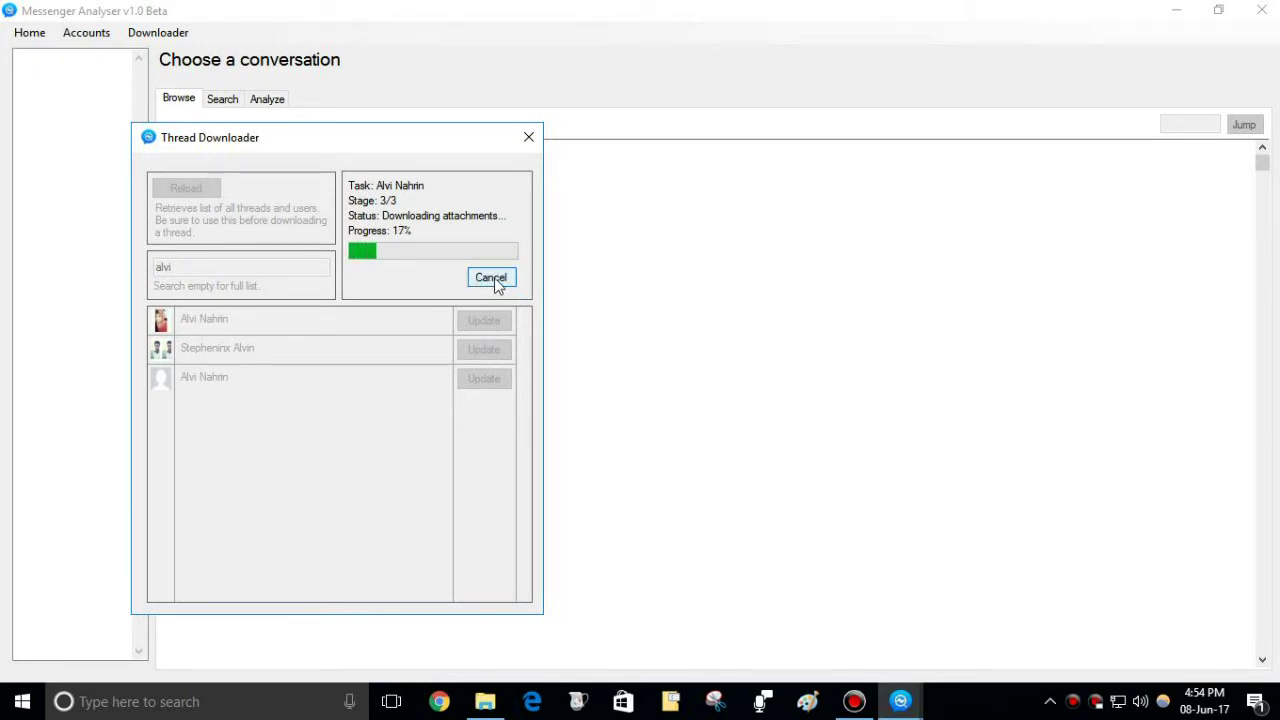
Step: Cancel the download at the attachments stage and close Thread Downloader
{"action": "left_click", "coordinate": [493, 279]}
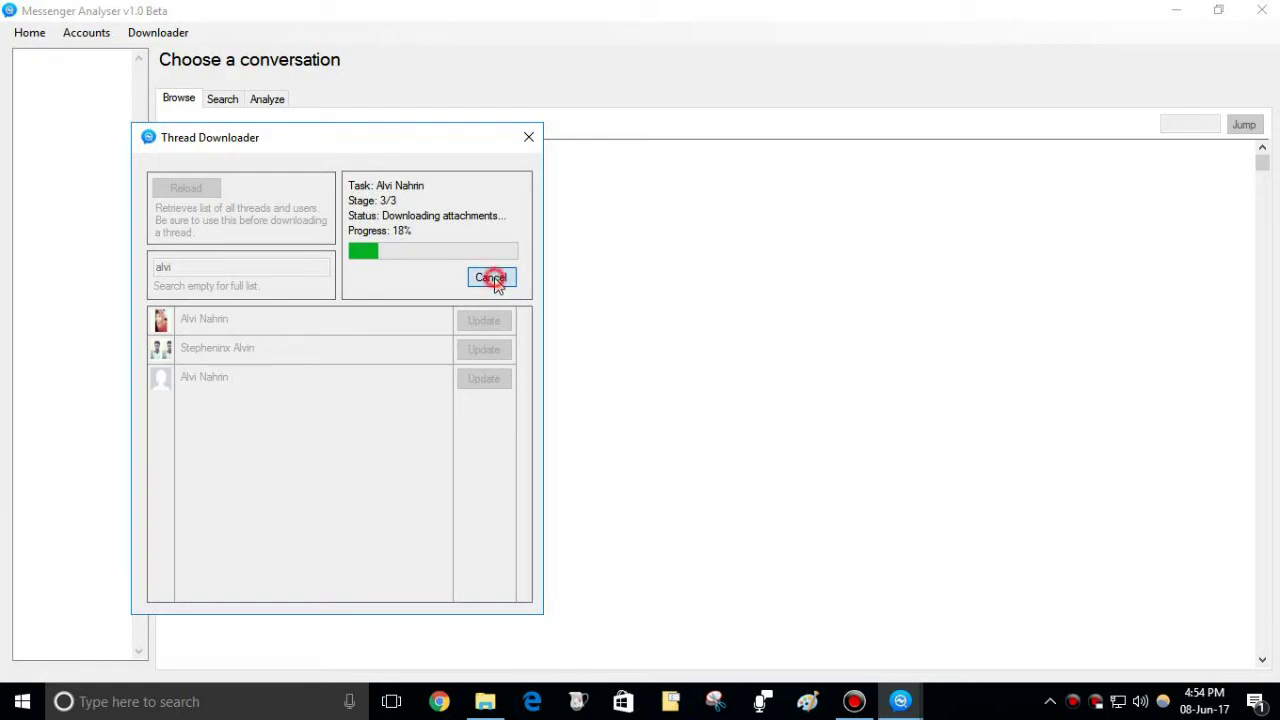
{"action": "left_click", "coordinate": [527, 138]}
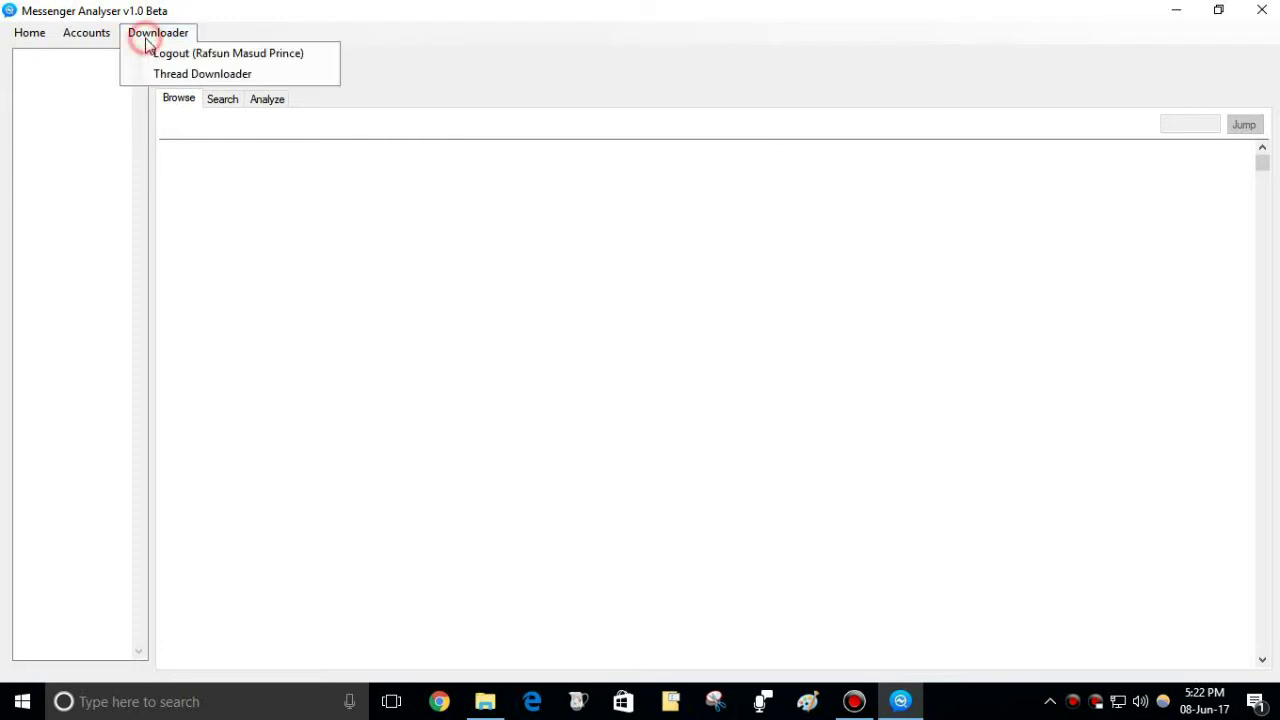
Step: Load the signed-in account's downloaded conversations, bringing in the 691-message thread
{"action": "left_click", "coordinate": [150, 52]}
{"action": "left_click", "coordinate": [156, 38]}
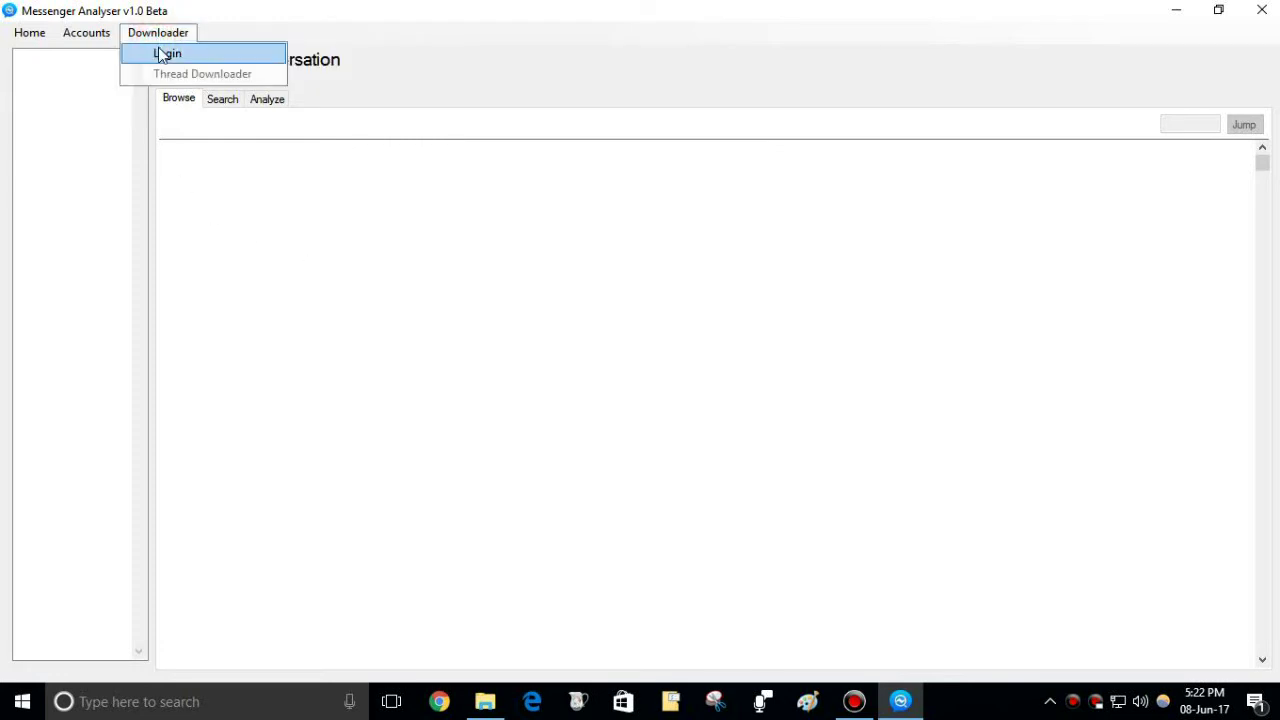
{"action": "mouse_move", "coordinate": [113, 40]}
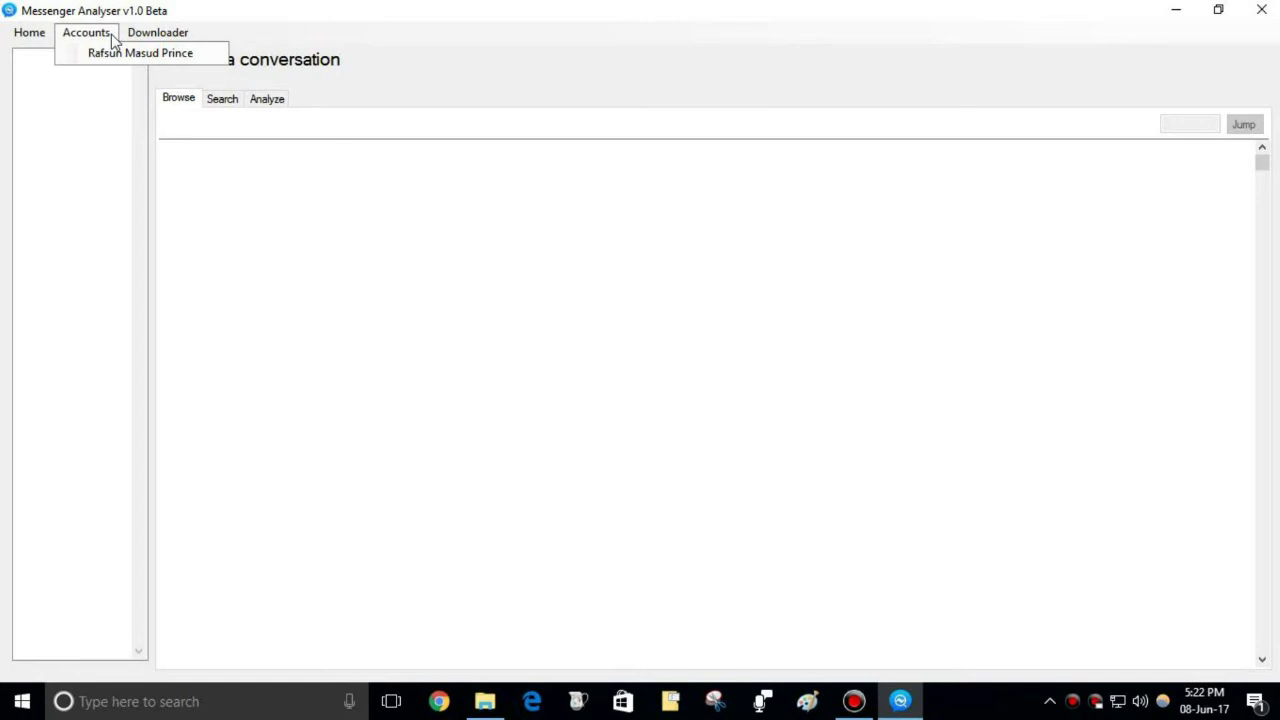
{"action": "left_click", "coordinate": [222, 56]}
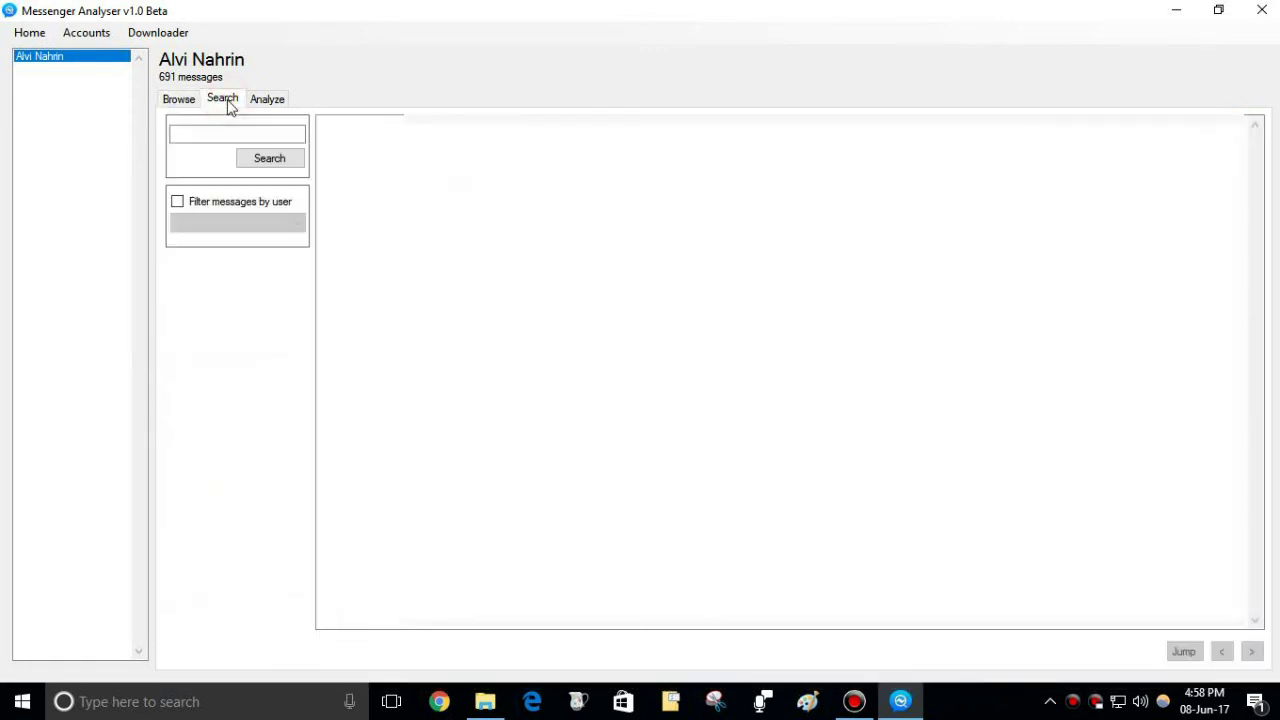
Step: Search the conversation for 'ami' and select the newest matching message
{"action": "left_click", "coordinate": [224, 130]}
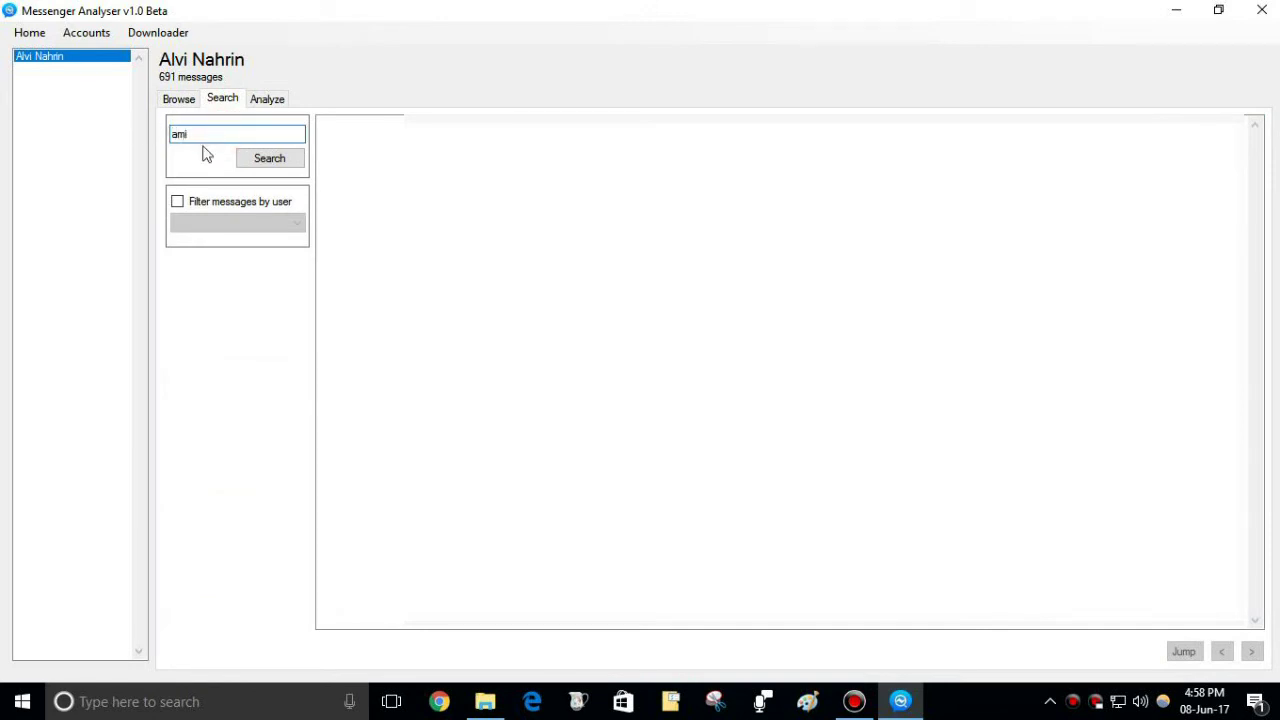
{"action": "left_click", "coordinate": [246, 170]}
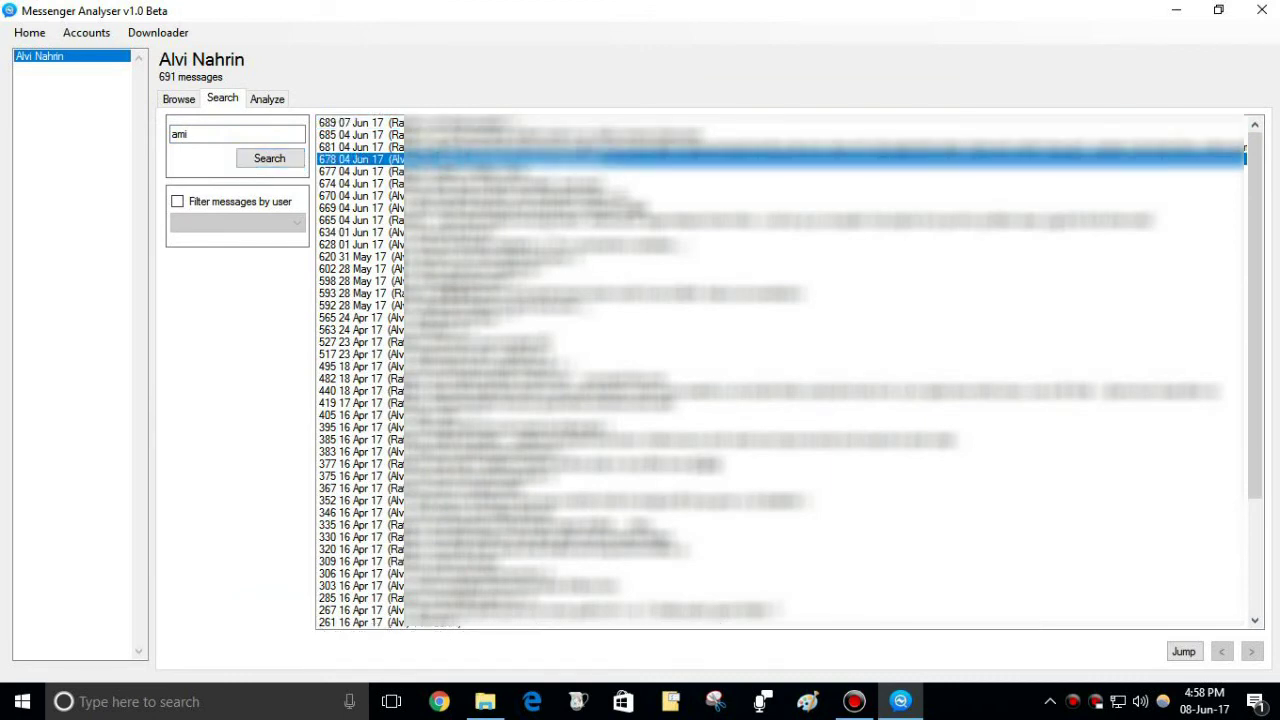
{"action": "left_click", "coordinate": [450, 122]}
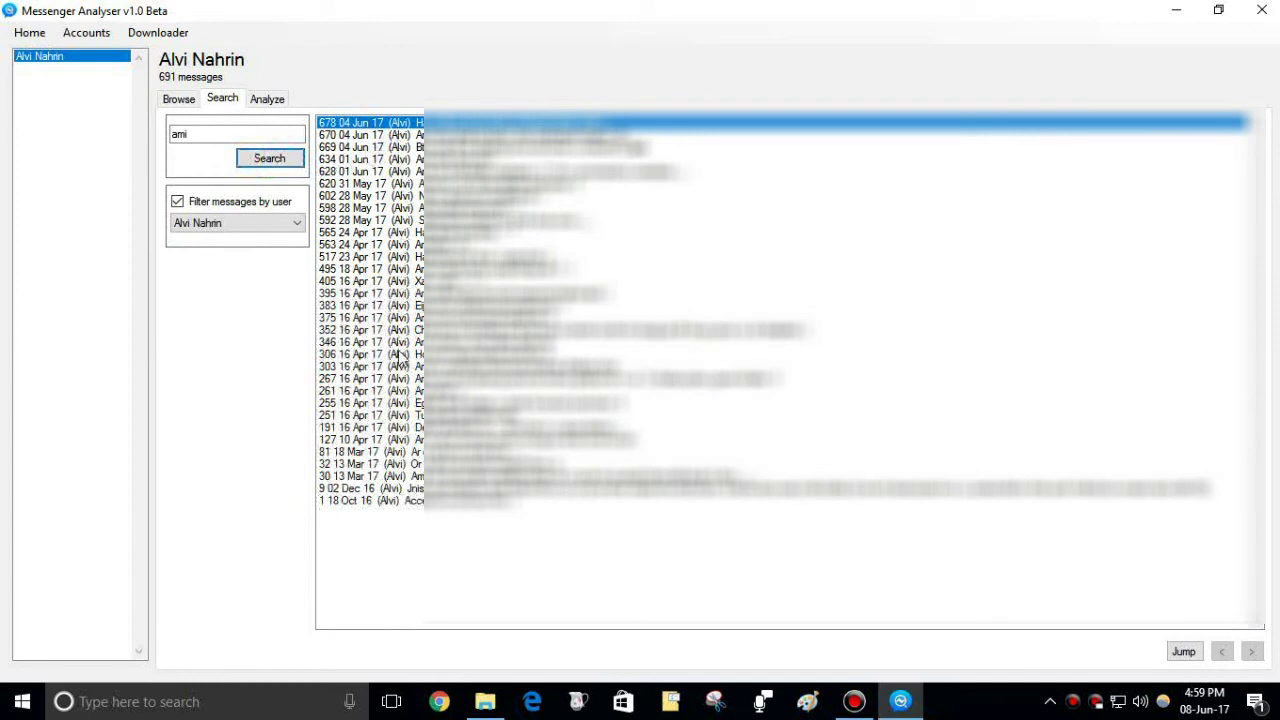
Step: Filter the 'ami' search results to only the account owner's messages
{"action": "left_click", "coordinate": [224, 228]}
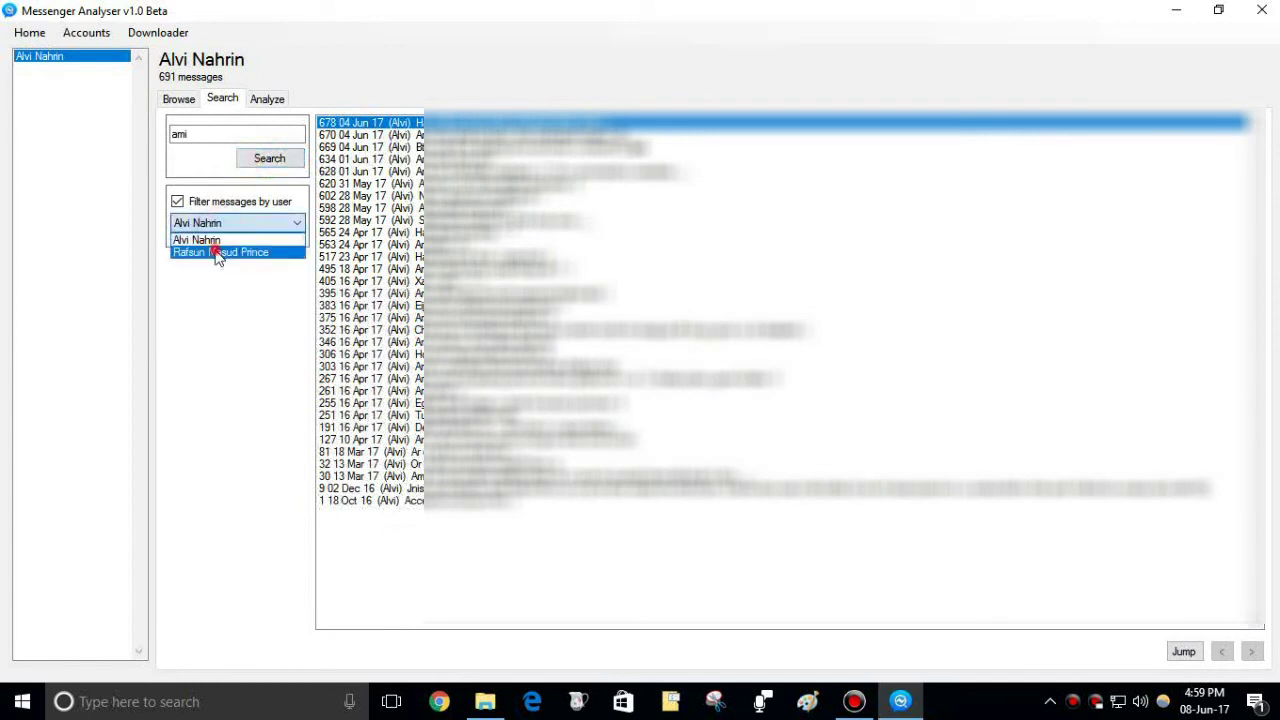
{"action": "left_click", "coordinate": [215, 254]}
{"action": "left_click", "coordinate": [292, 165]}
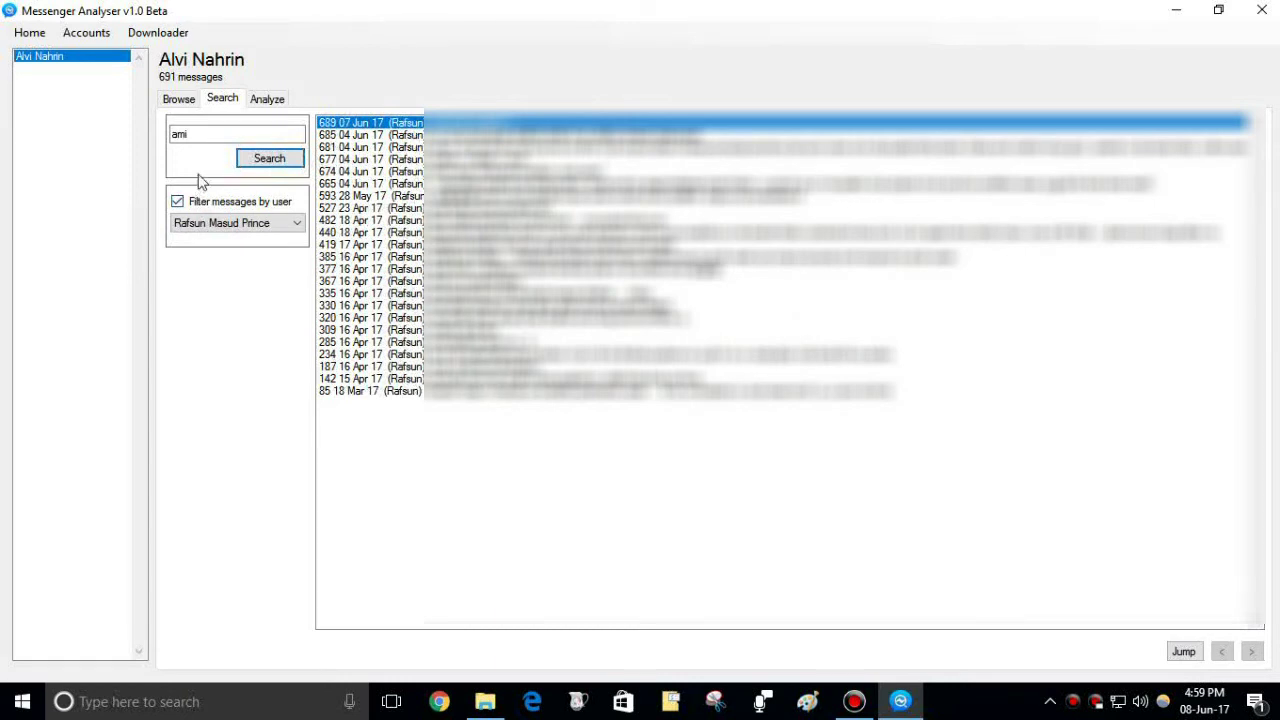
Step: Run the conversation analysis and inspect the top mentioned names and second top sender
{"action": "left_click", "coordinate": [256, 99]}
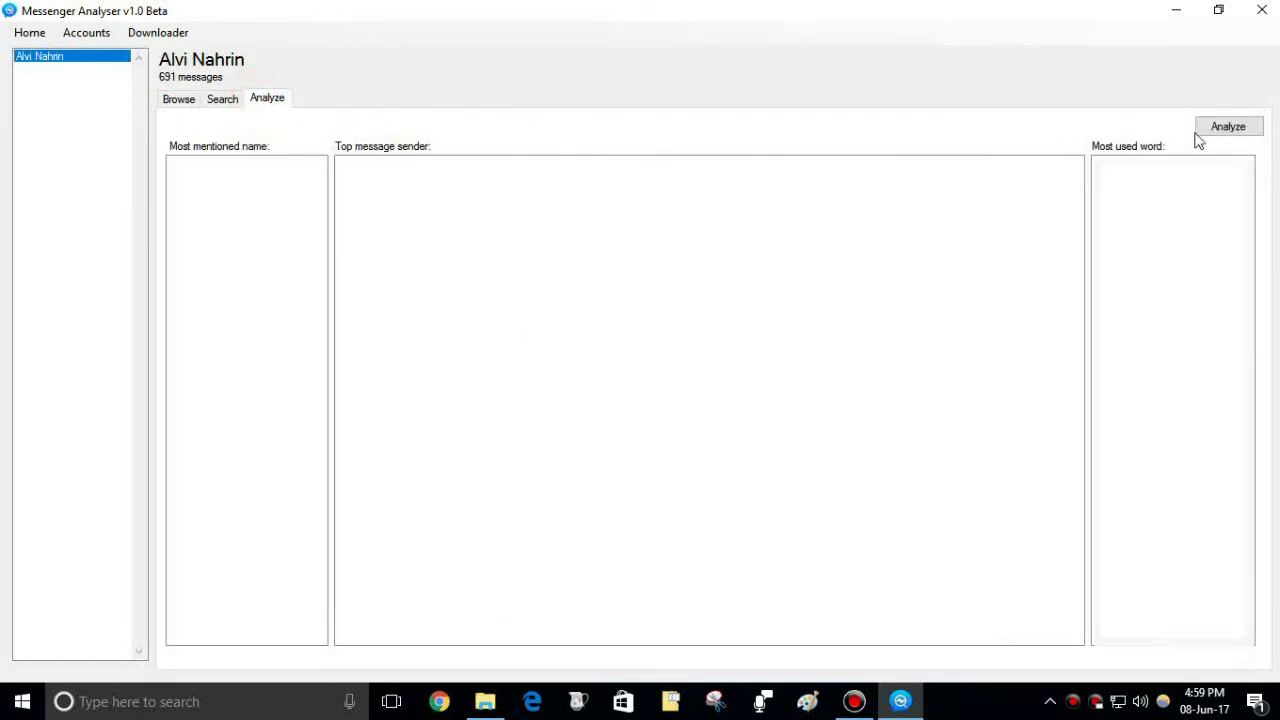
{"action": "left_click", "coordinate": [1228, 130]}
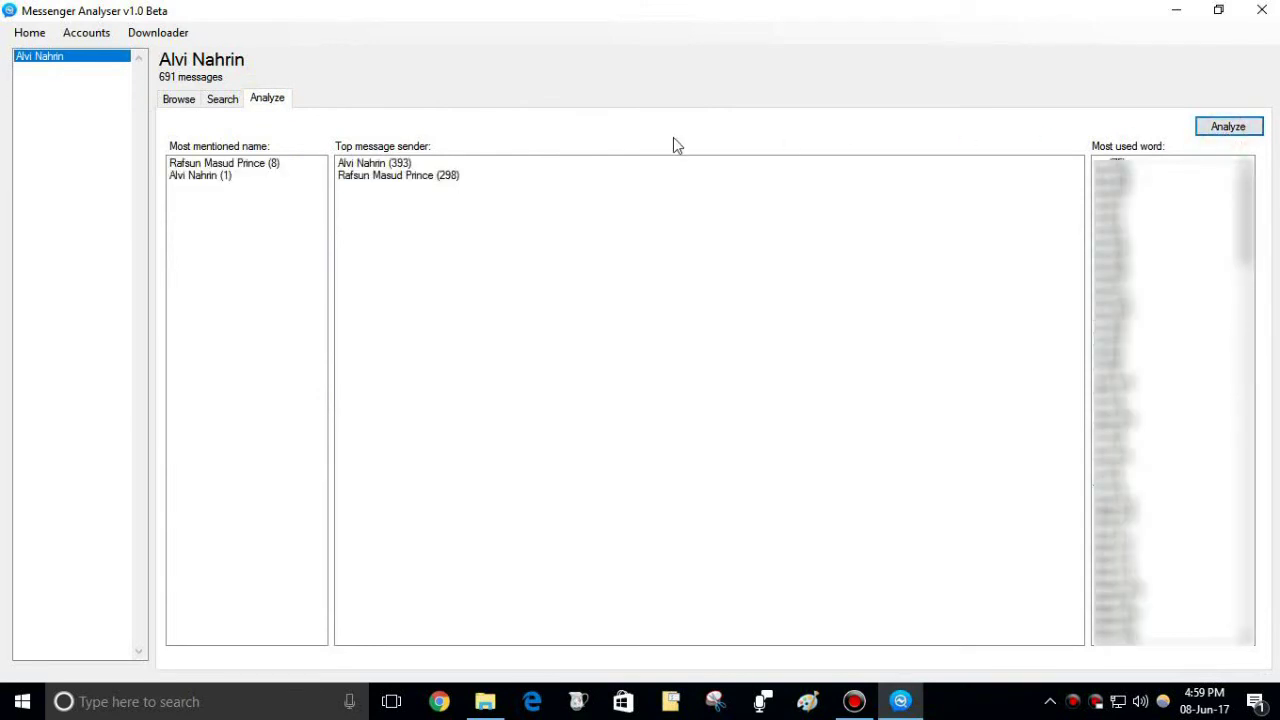
{"action": "left_click", "coordinate": [272, 165]}
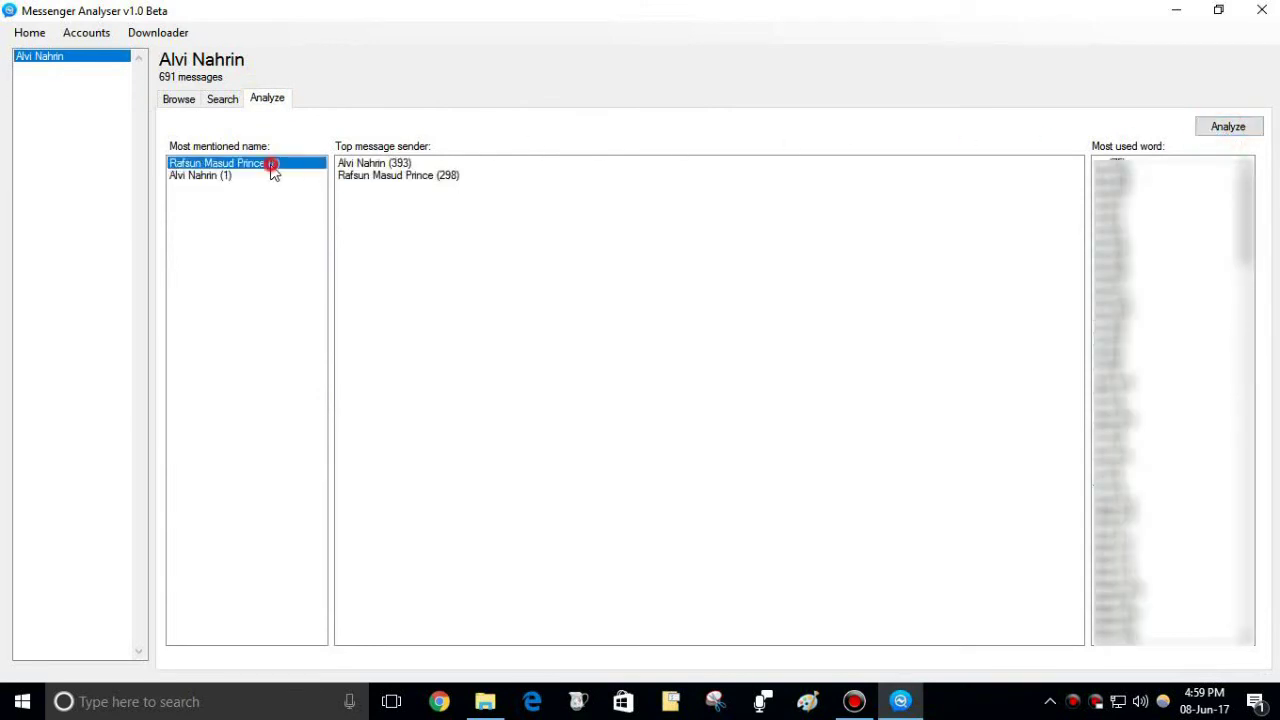
{"action": "left_click", "coordinate": [216, 178]}
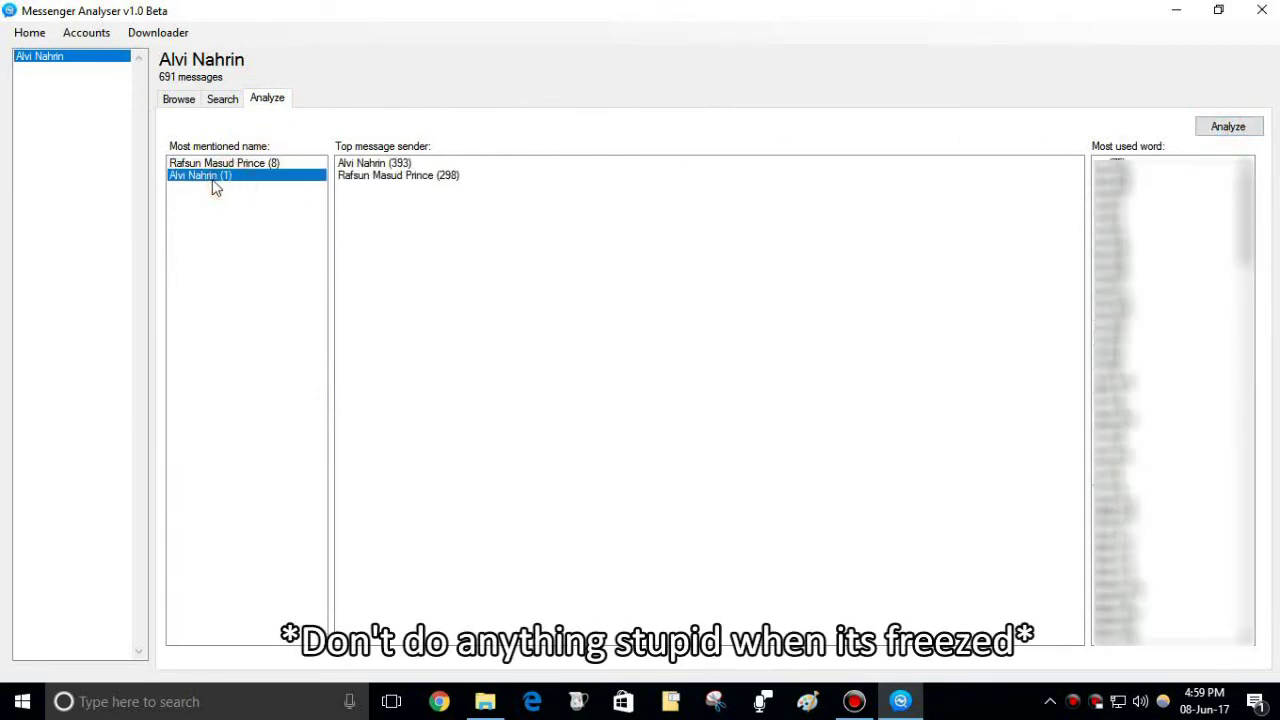
{"action": "left_click", "coordinate": [410, 175]}
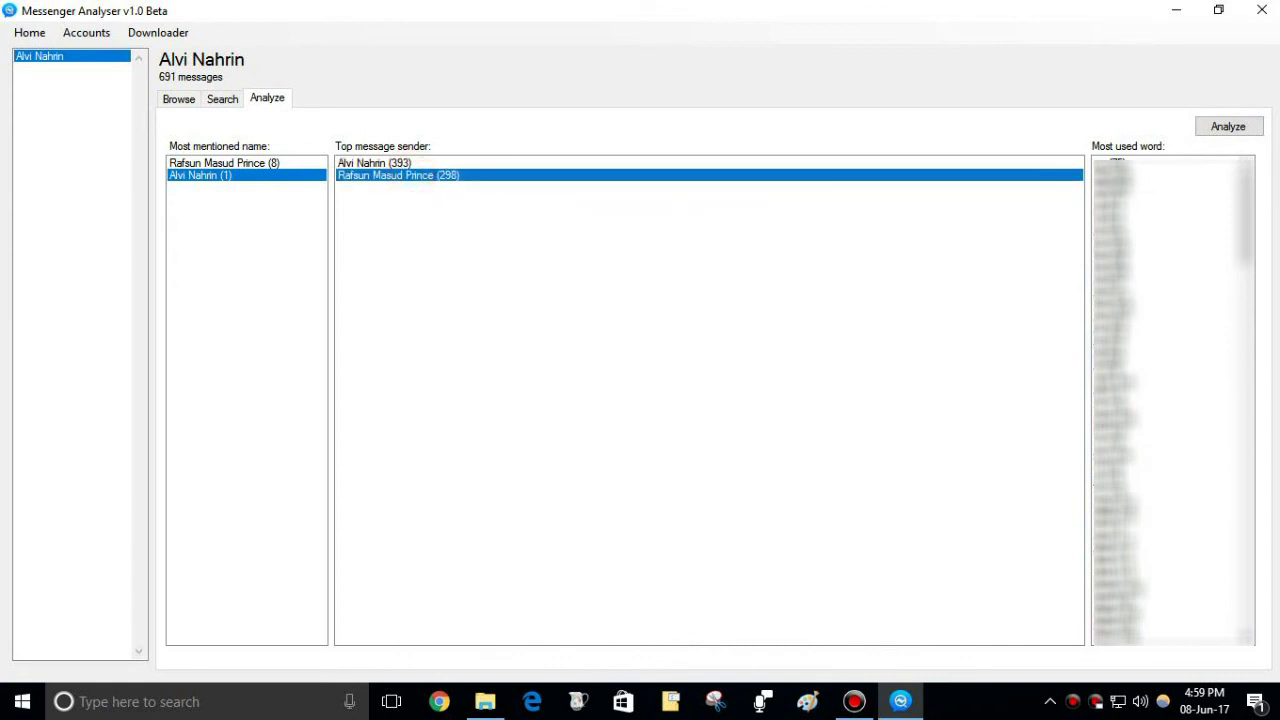
{"action": "left_click_drag", "start_coordinate": [1251, 200], "coordinate": [1245, 605]}
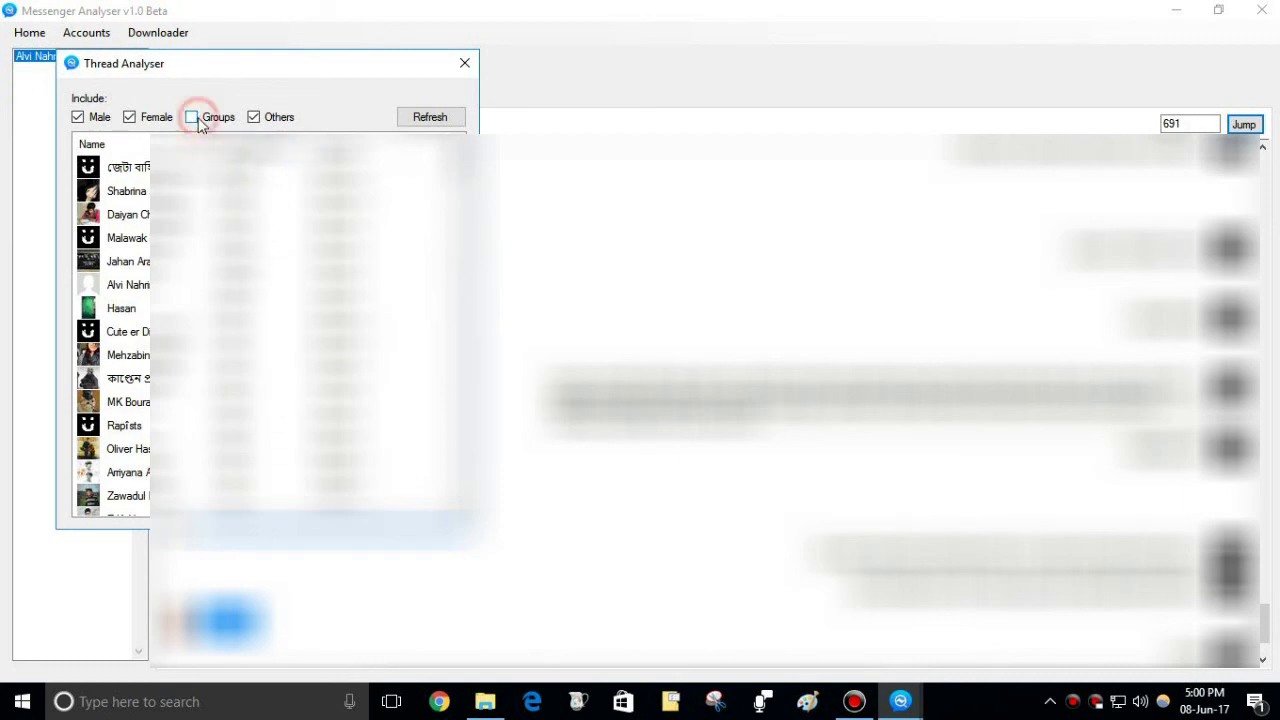
Step: Refresh the Thread Analyser list with group threads excluded
{"action": "left_click", "coordinate": [418, 118]}
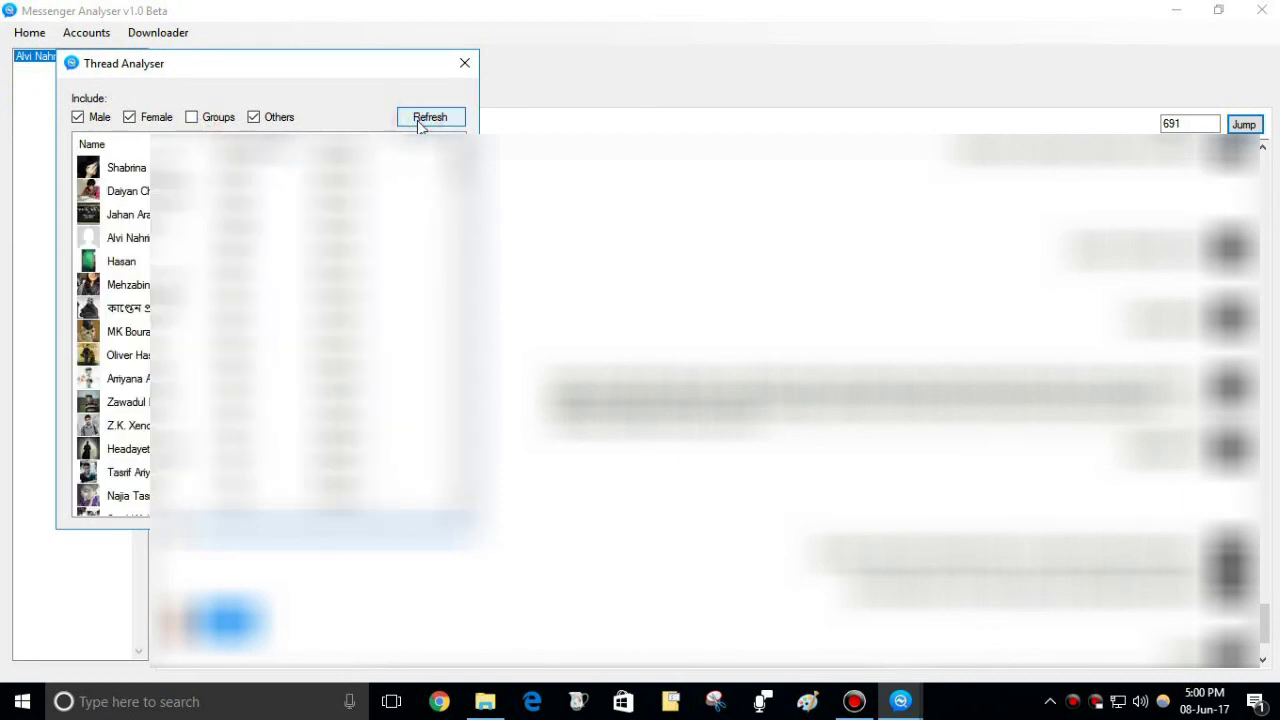